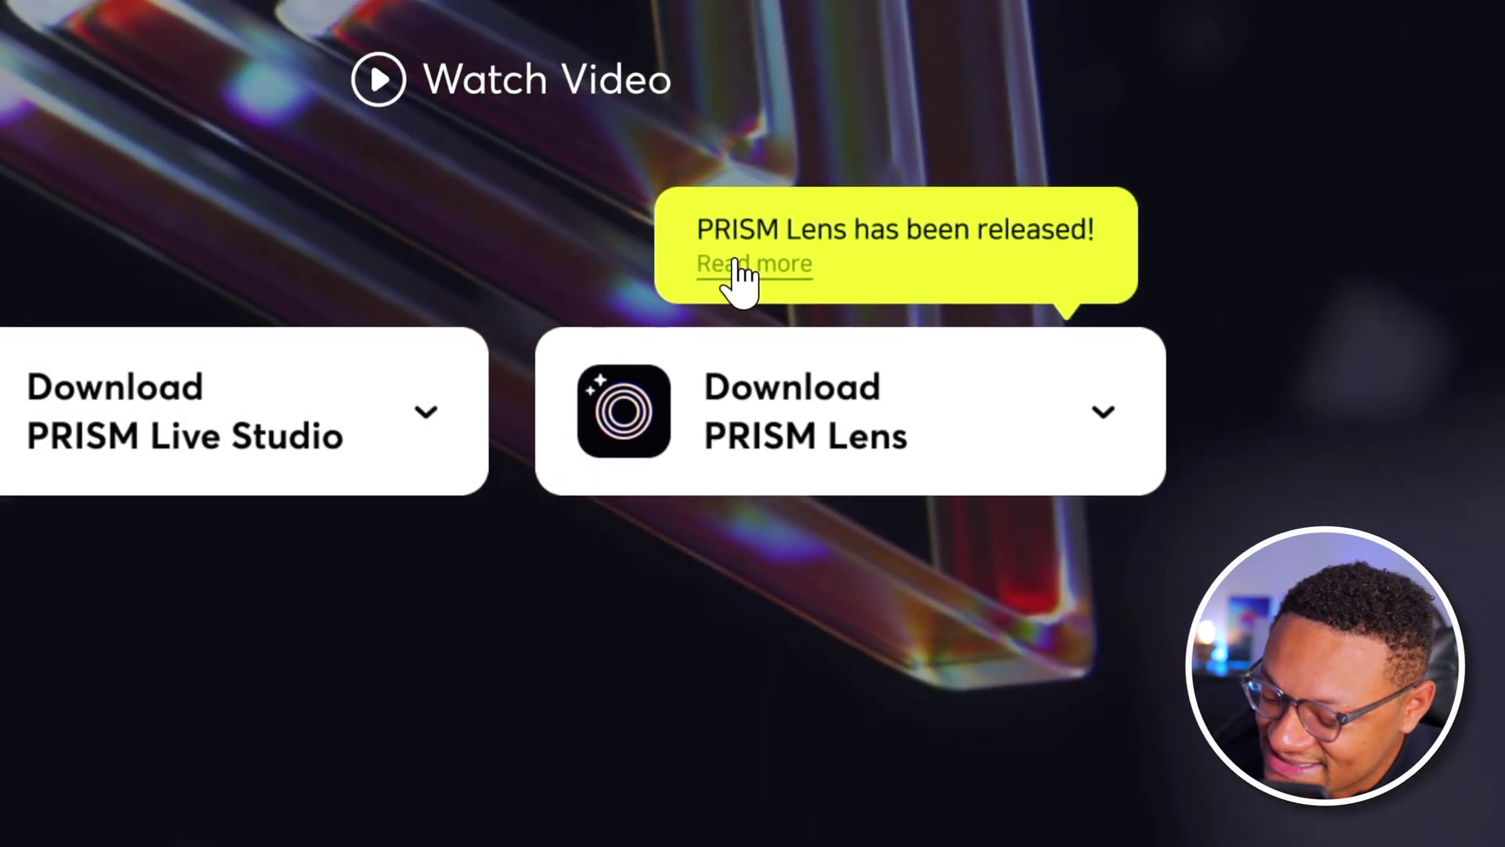
- Download PRISM Lens for Windows from the PRISM Live site and run its installer
mouse_move(1188, 421)
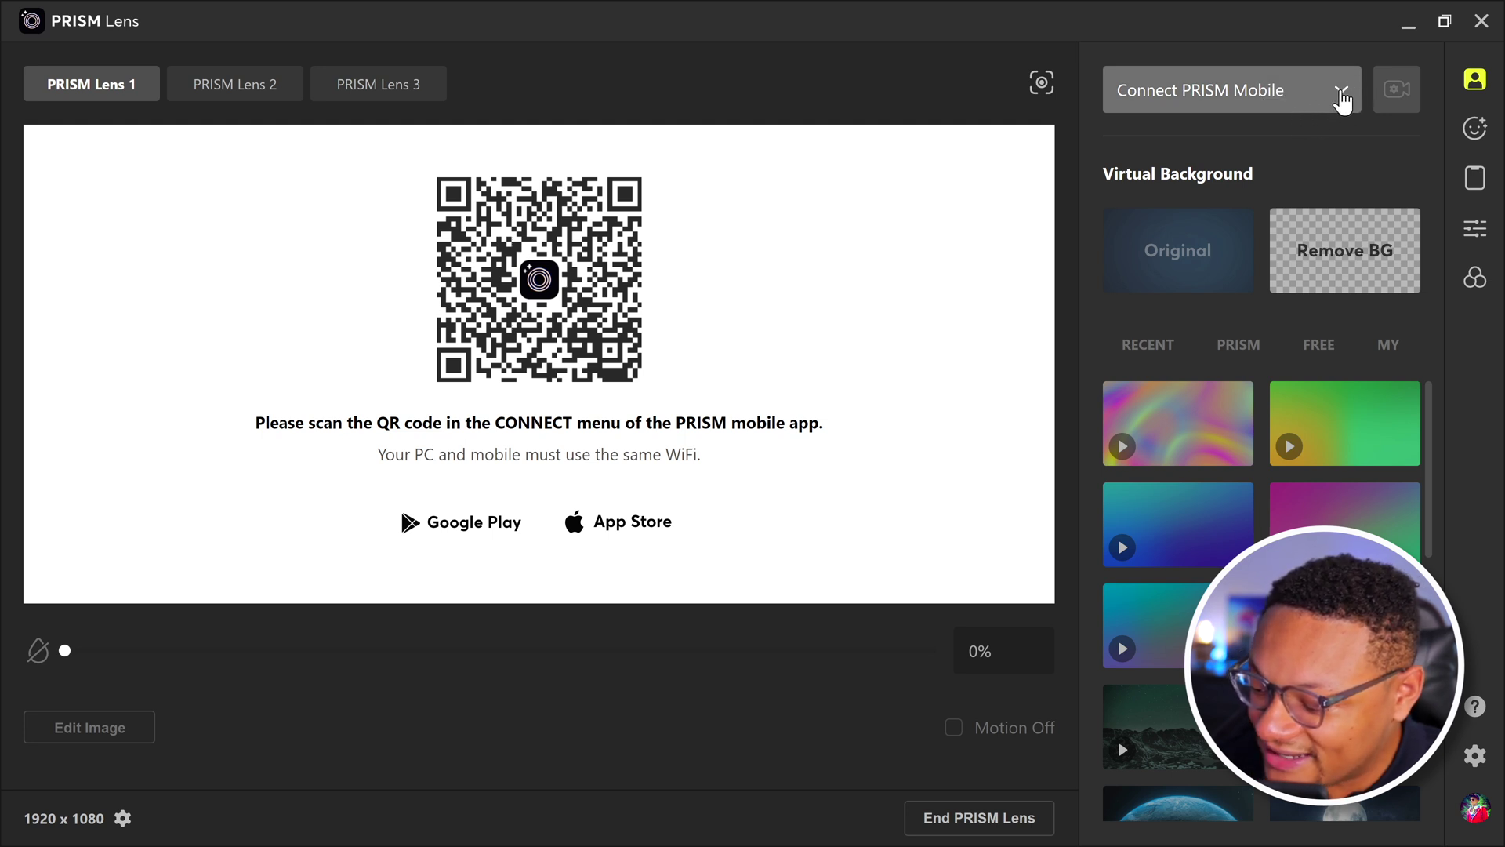
- Open the PRISM Lens camera list and scroll to find the OBSBOT Tiny 2 StreamCamera
left_click(1341, 95)
scroll(1287, 209, "down", 5)
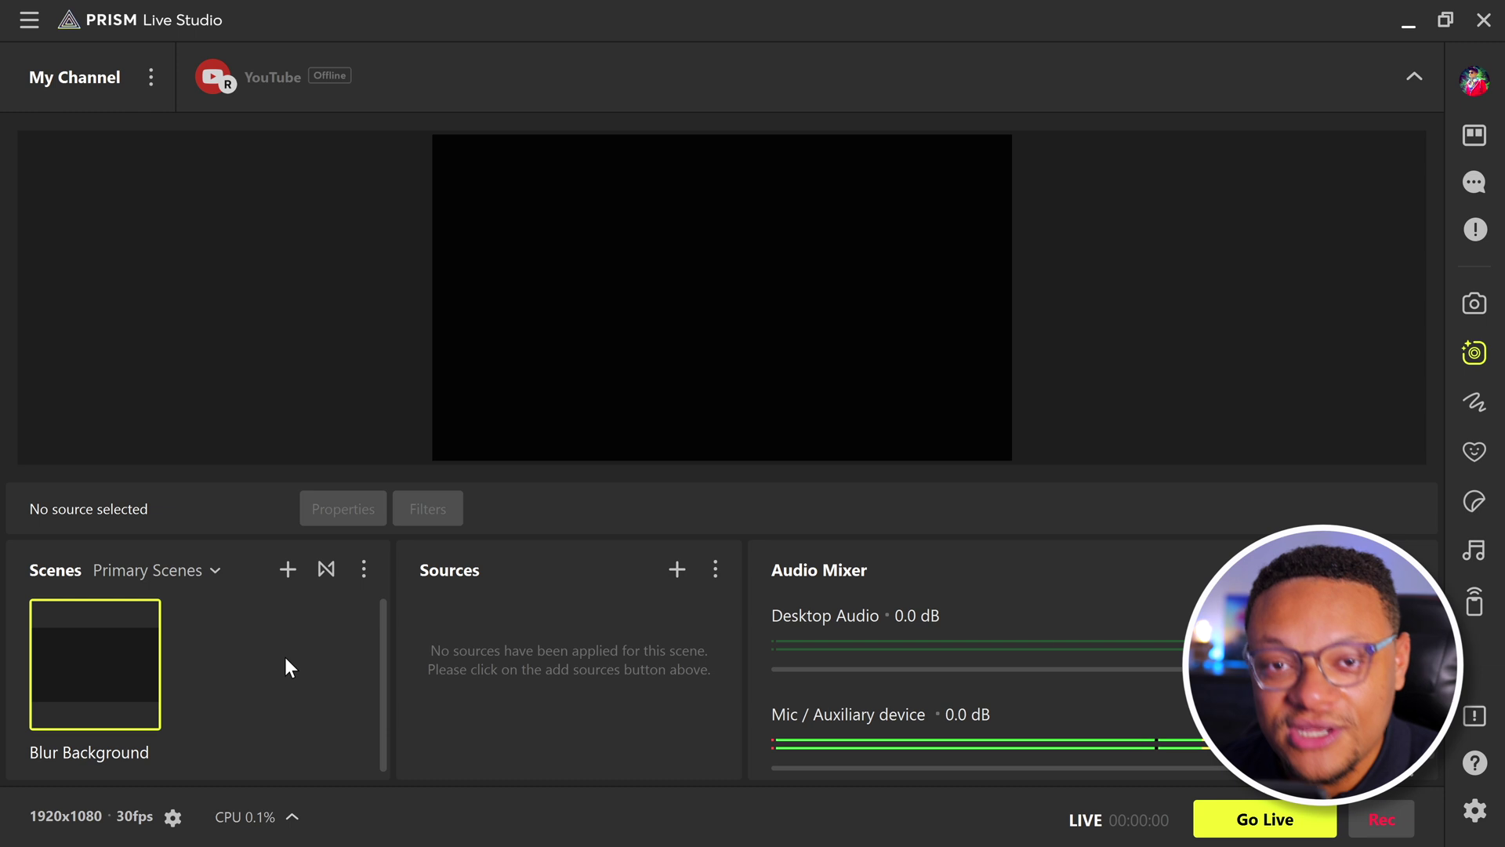
- Add a Video Capture Device source named 'Webcam Blur - Prism' to the Blur Background scene
mouse_move(77, 625)
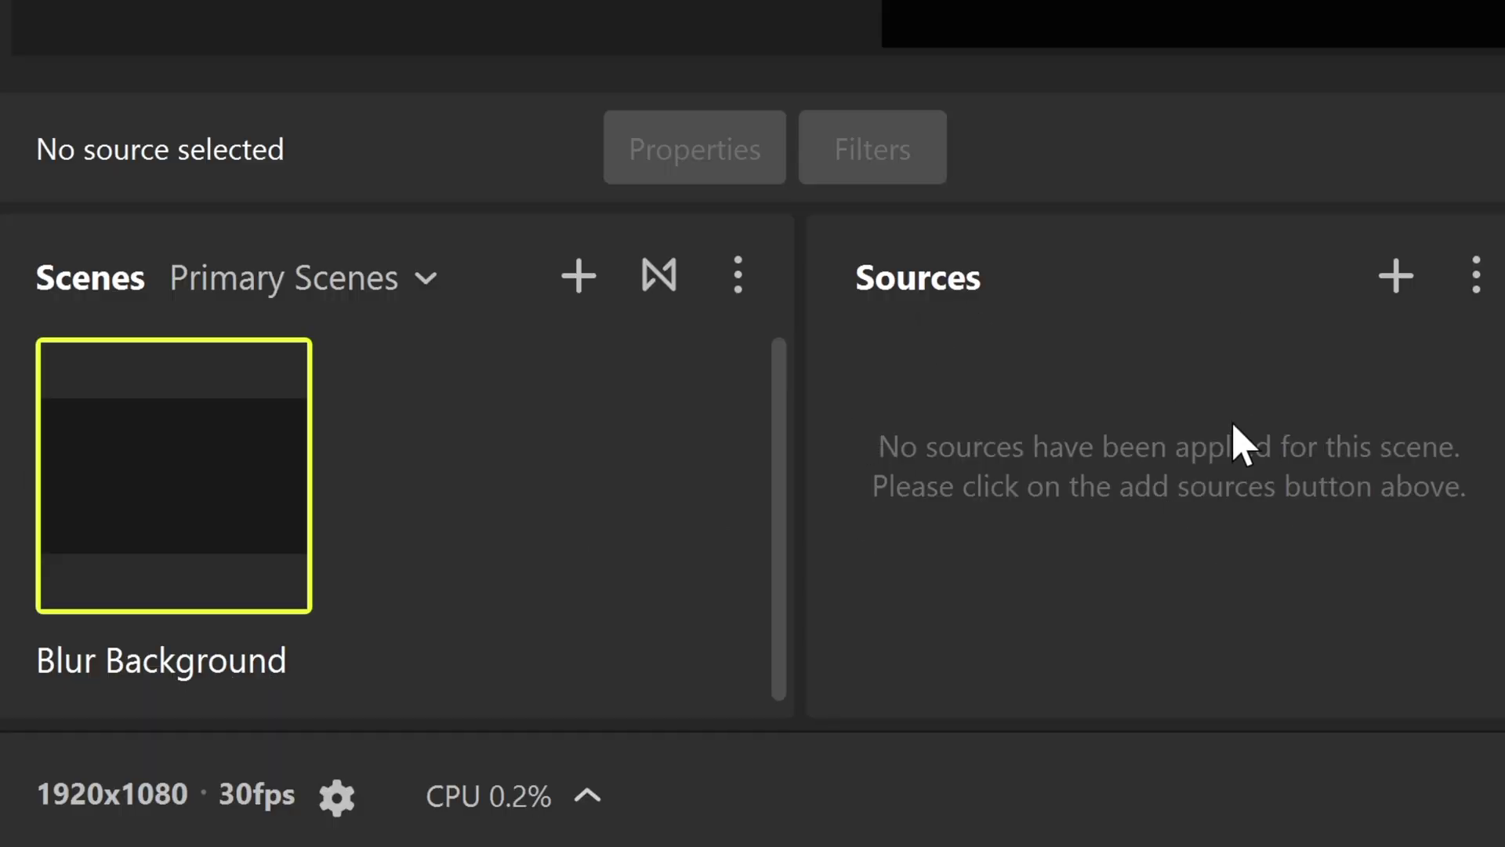
left_click(1398, 278)
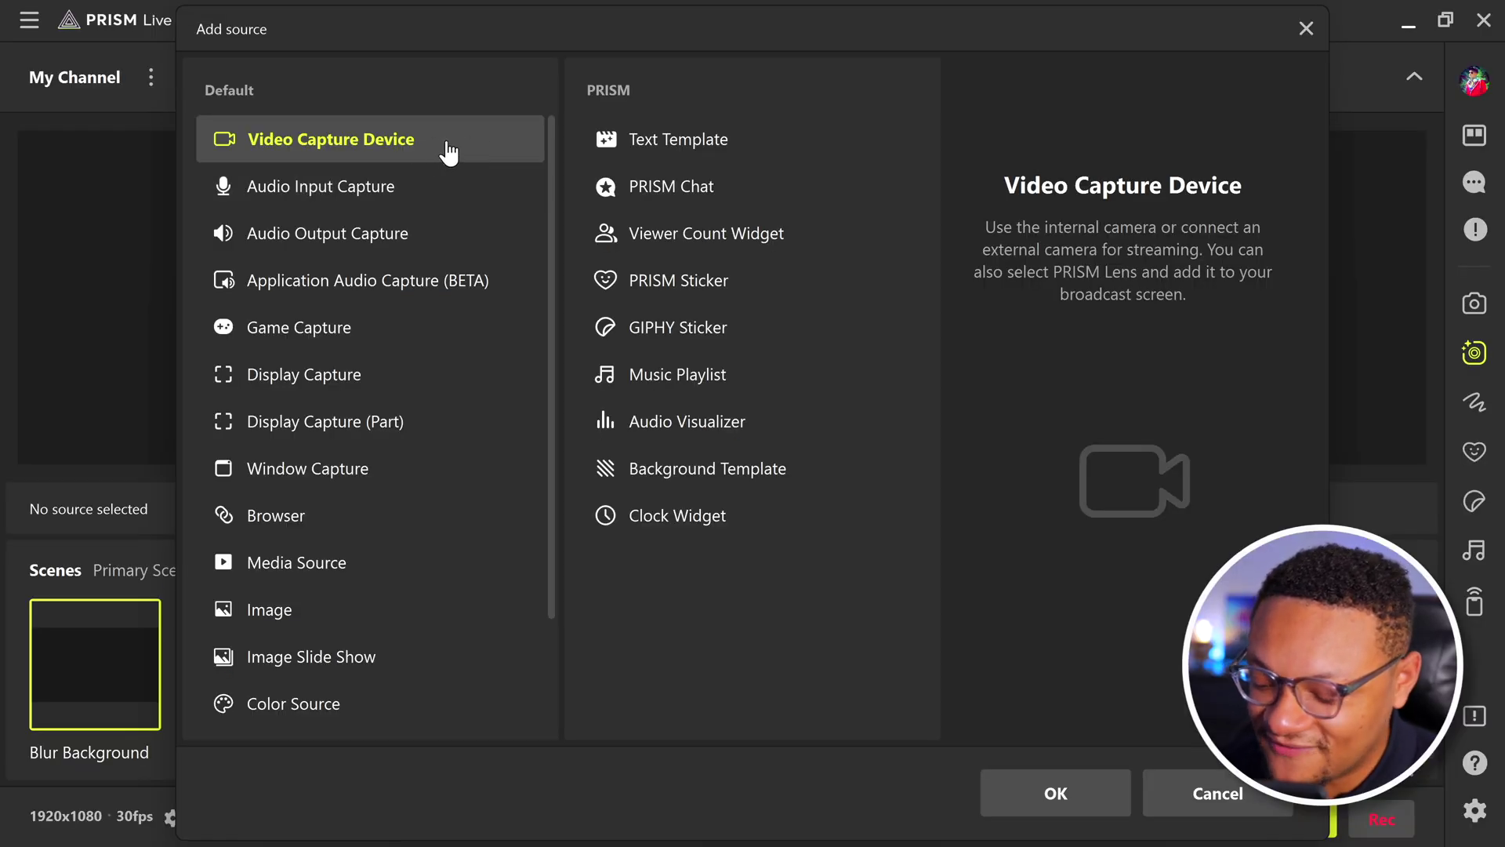
left_click(1084, 794)
type("Webcam Blur - Prism")
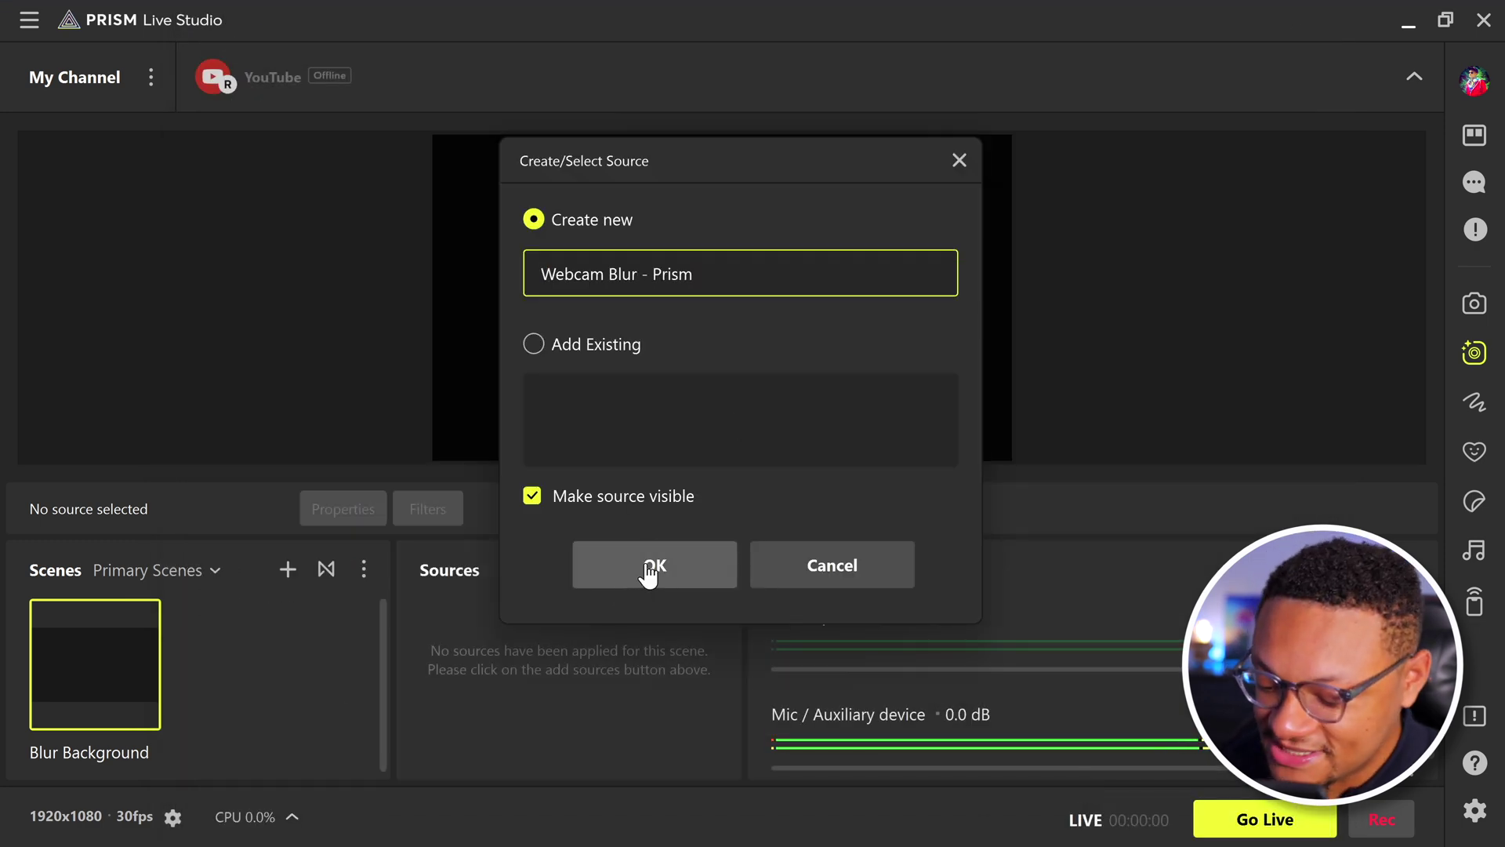
left_click(648, 566)
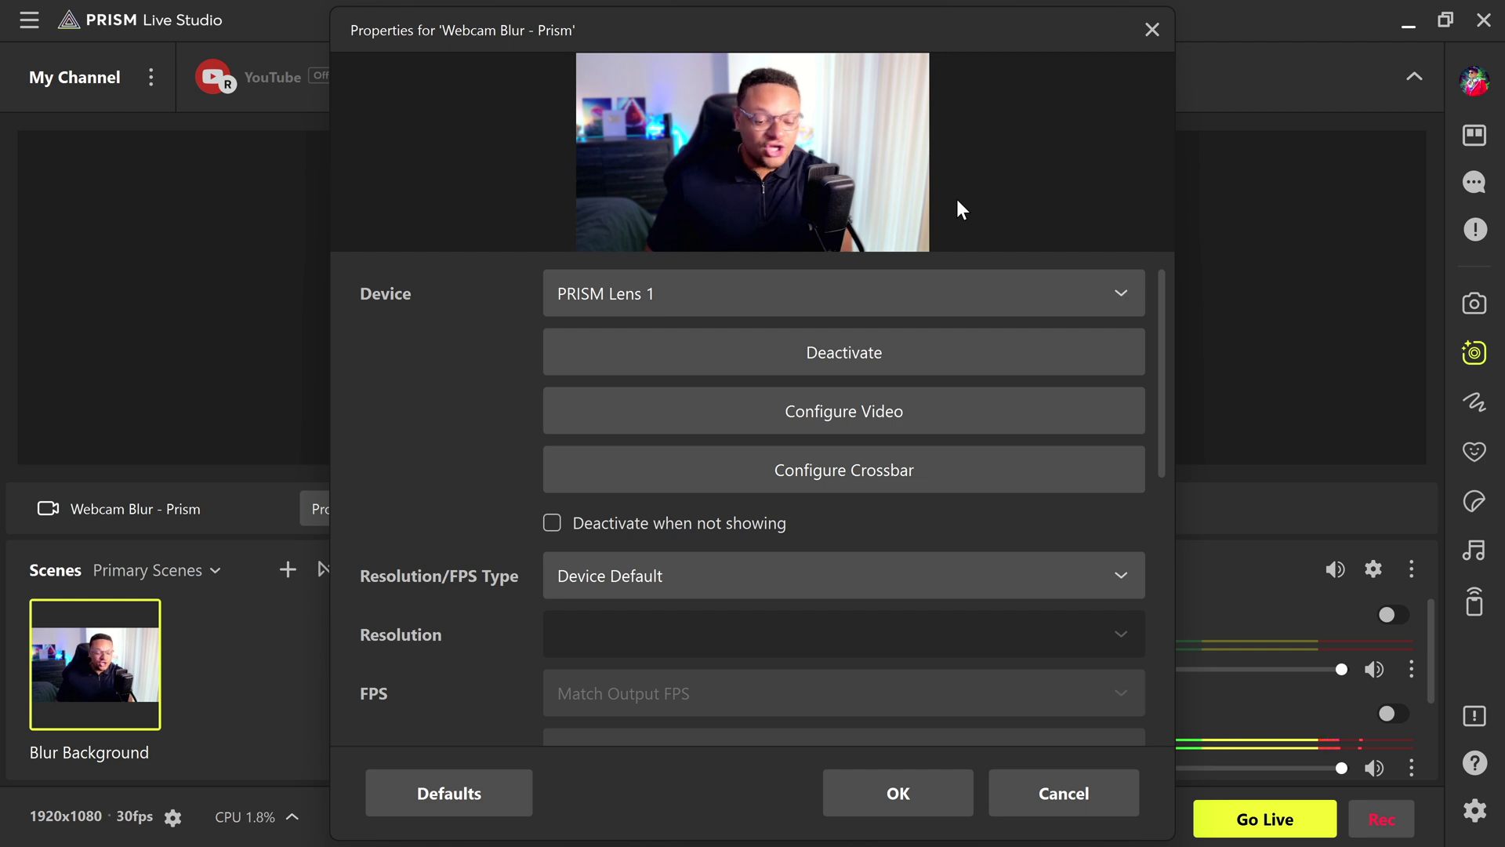
- Set the Webcam Blur - Prism source's device to PRISM Lens 1, confirm, and deselect it in the preview
left_click(838, 294)
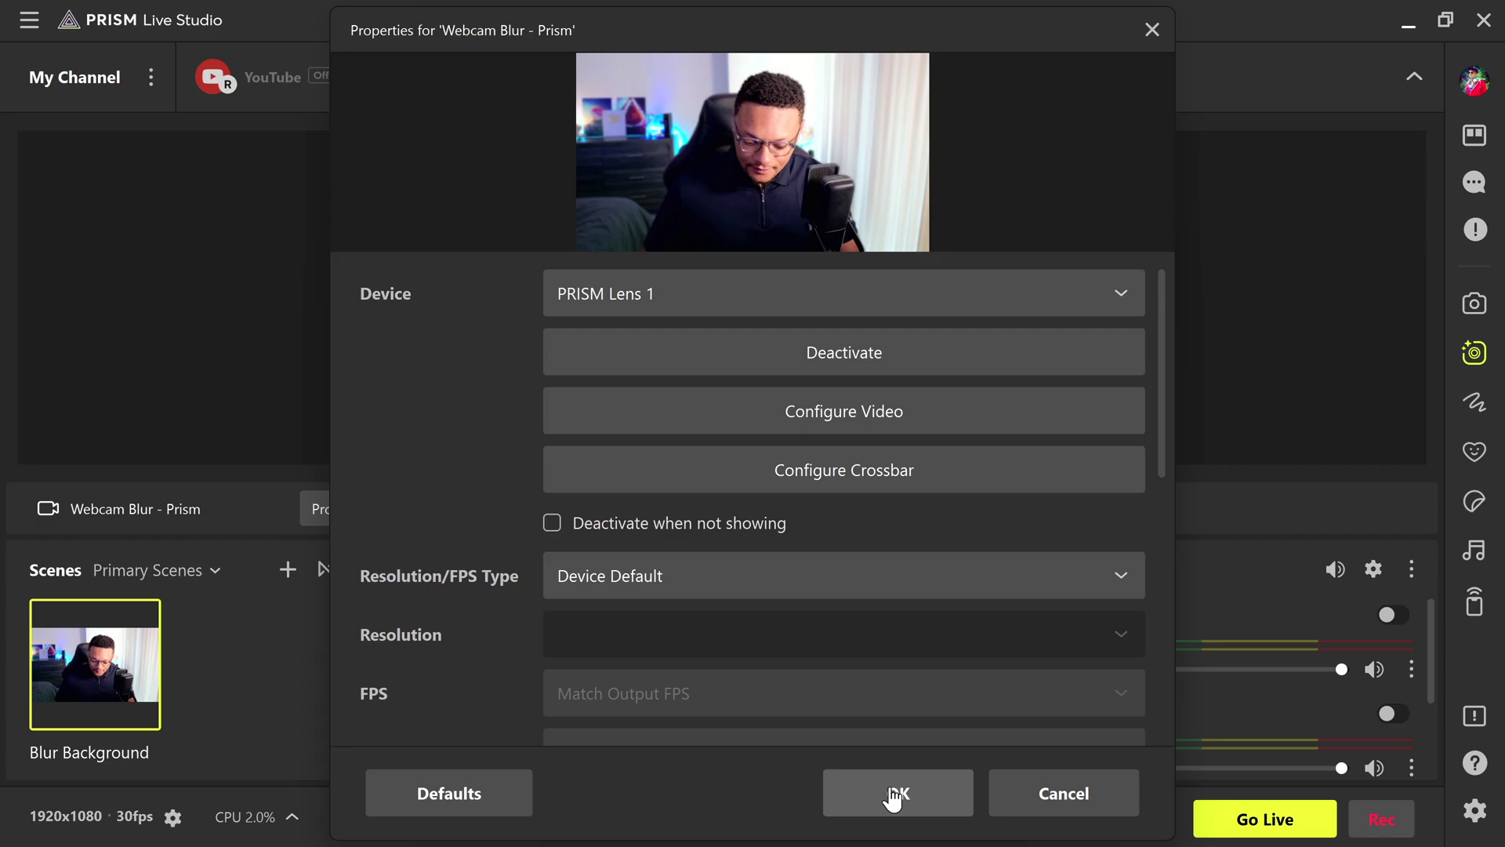
left_click(892, 793)
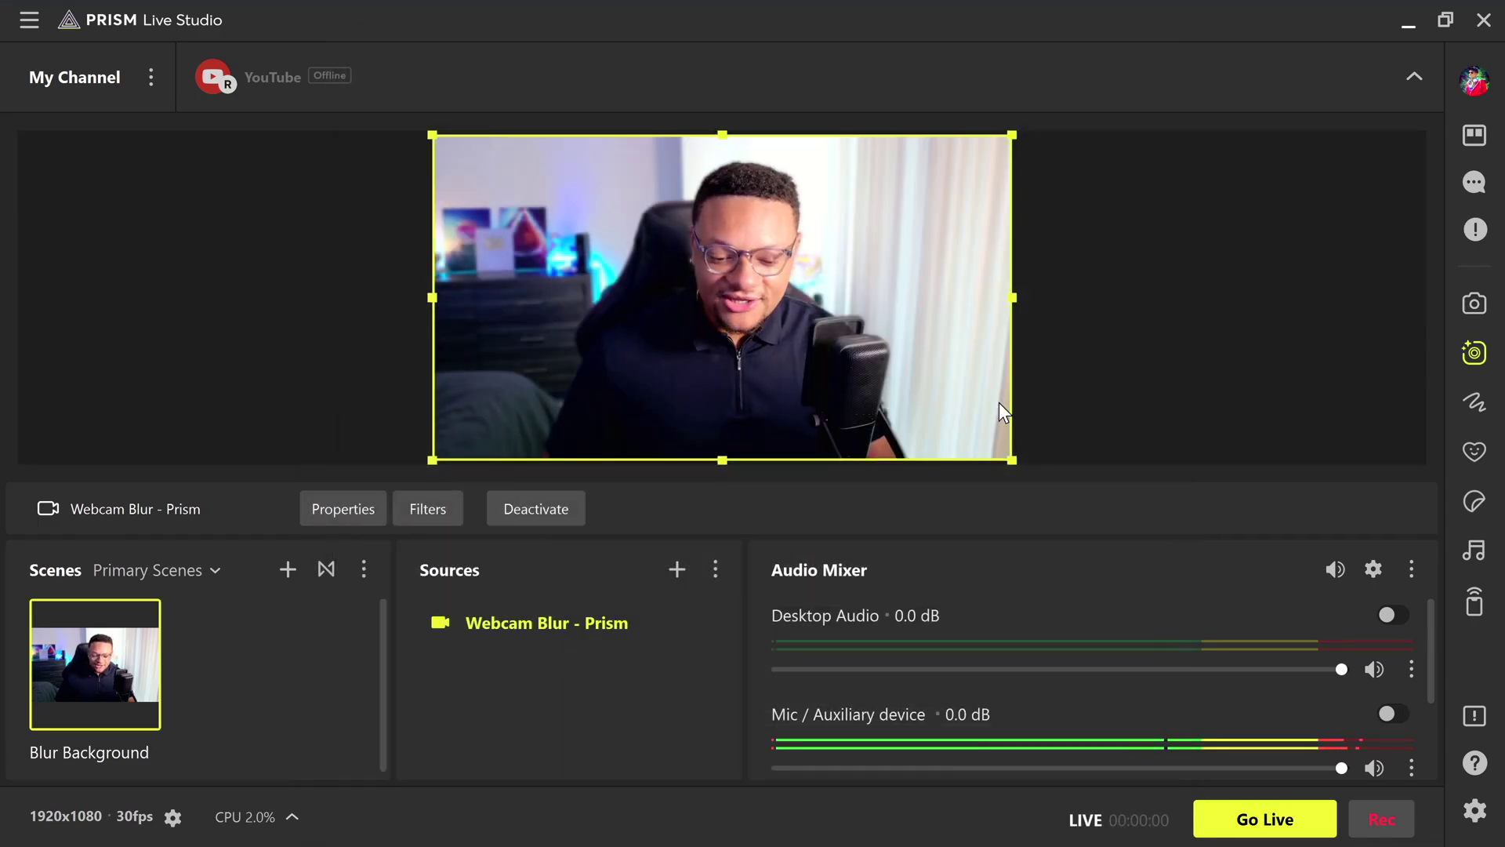
left_click(1086, 274)
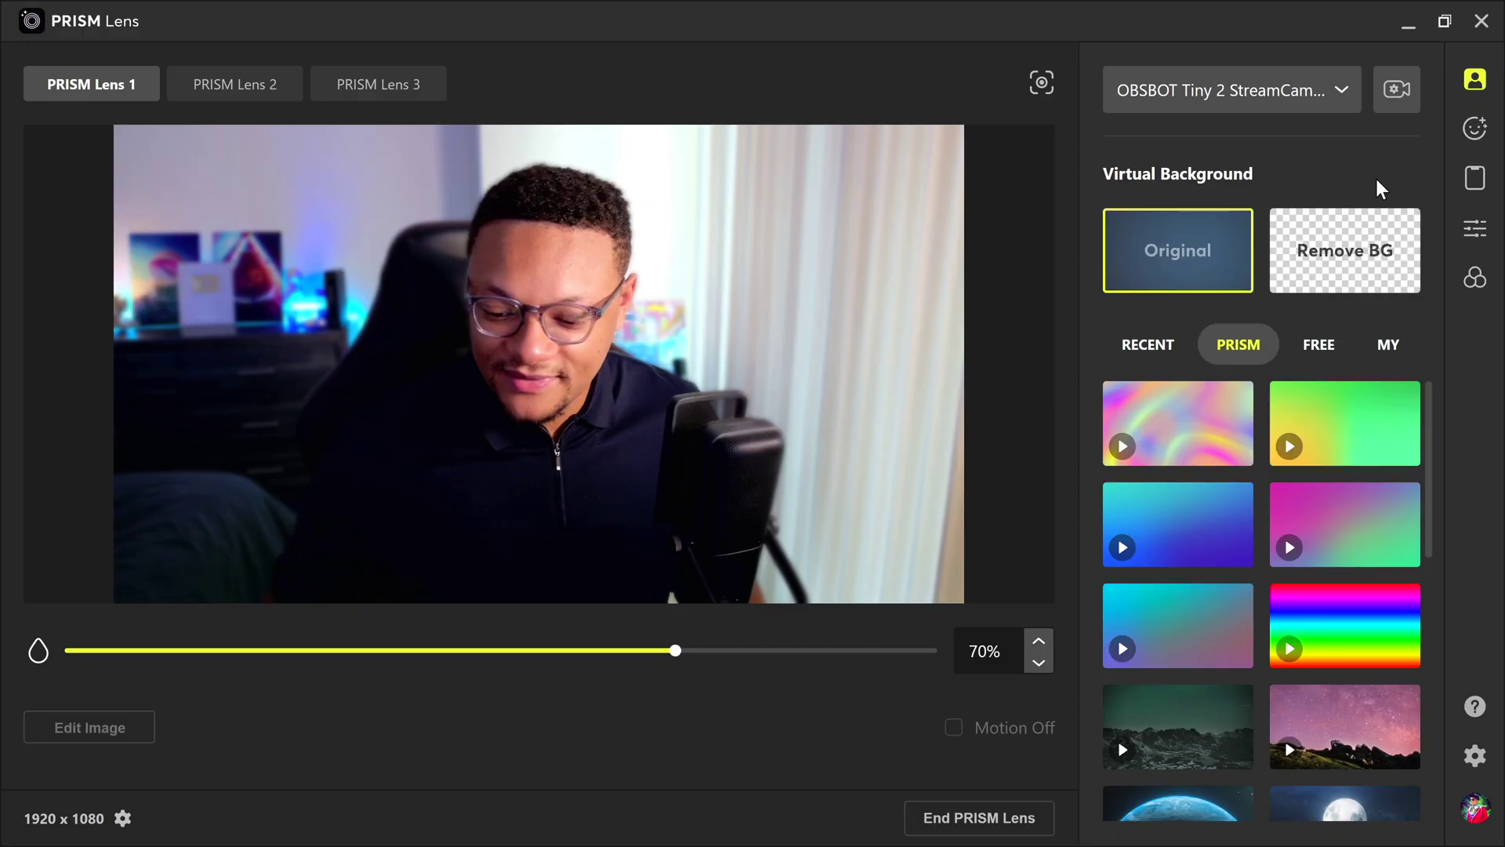
- Turn on Remove BG in PRISM Lens to cut the person out of the room background
left_click(1362, 251)
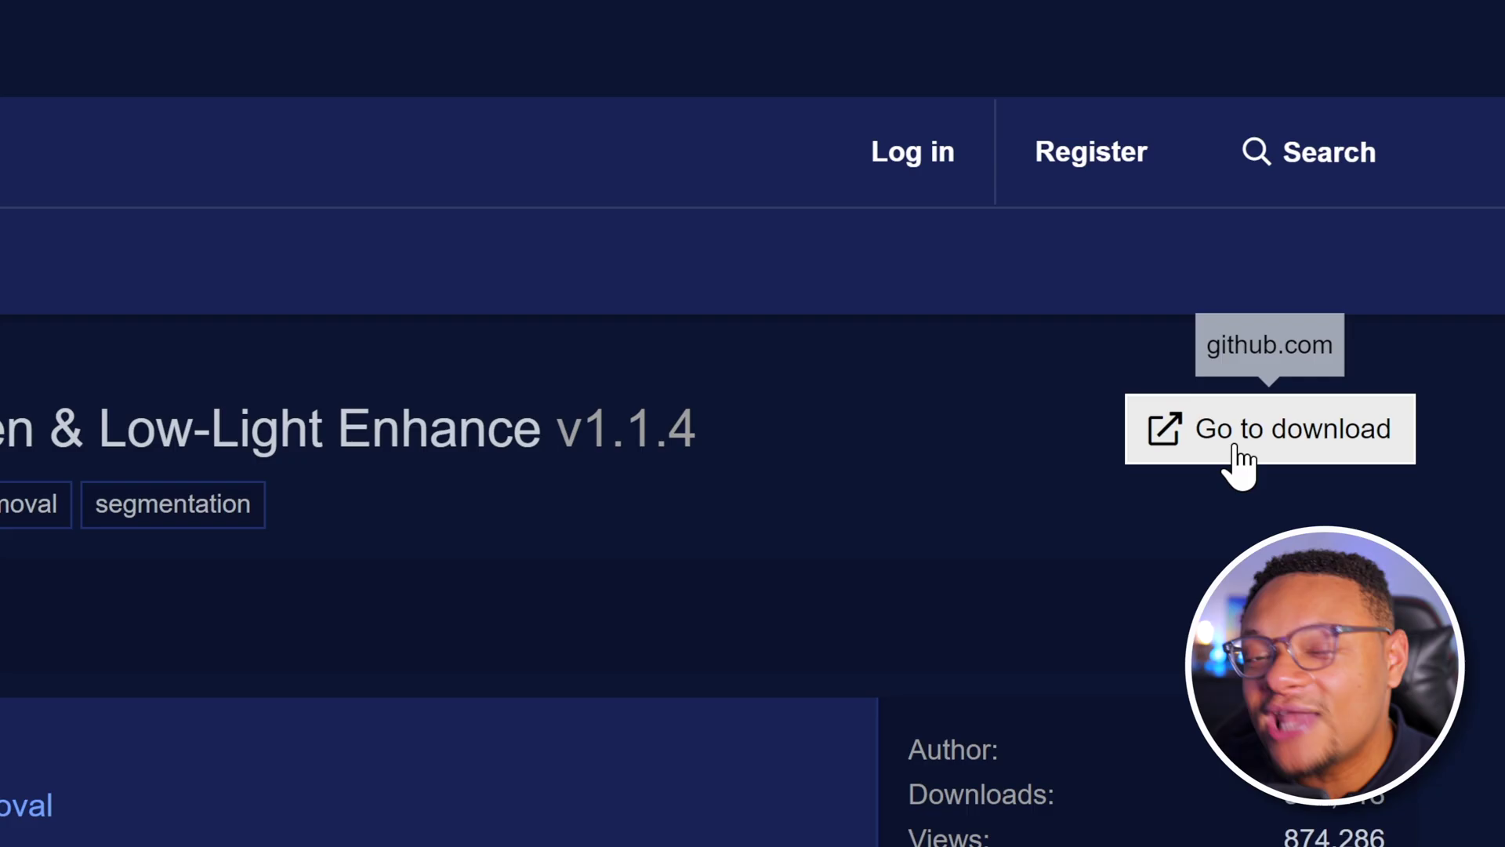
- Follow the plugin's Go to download link and scroll down to the v1.1.5 release assets
left_click(1236, 447)
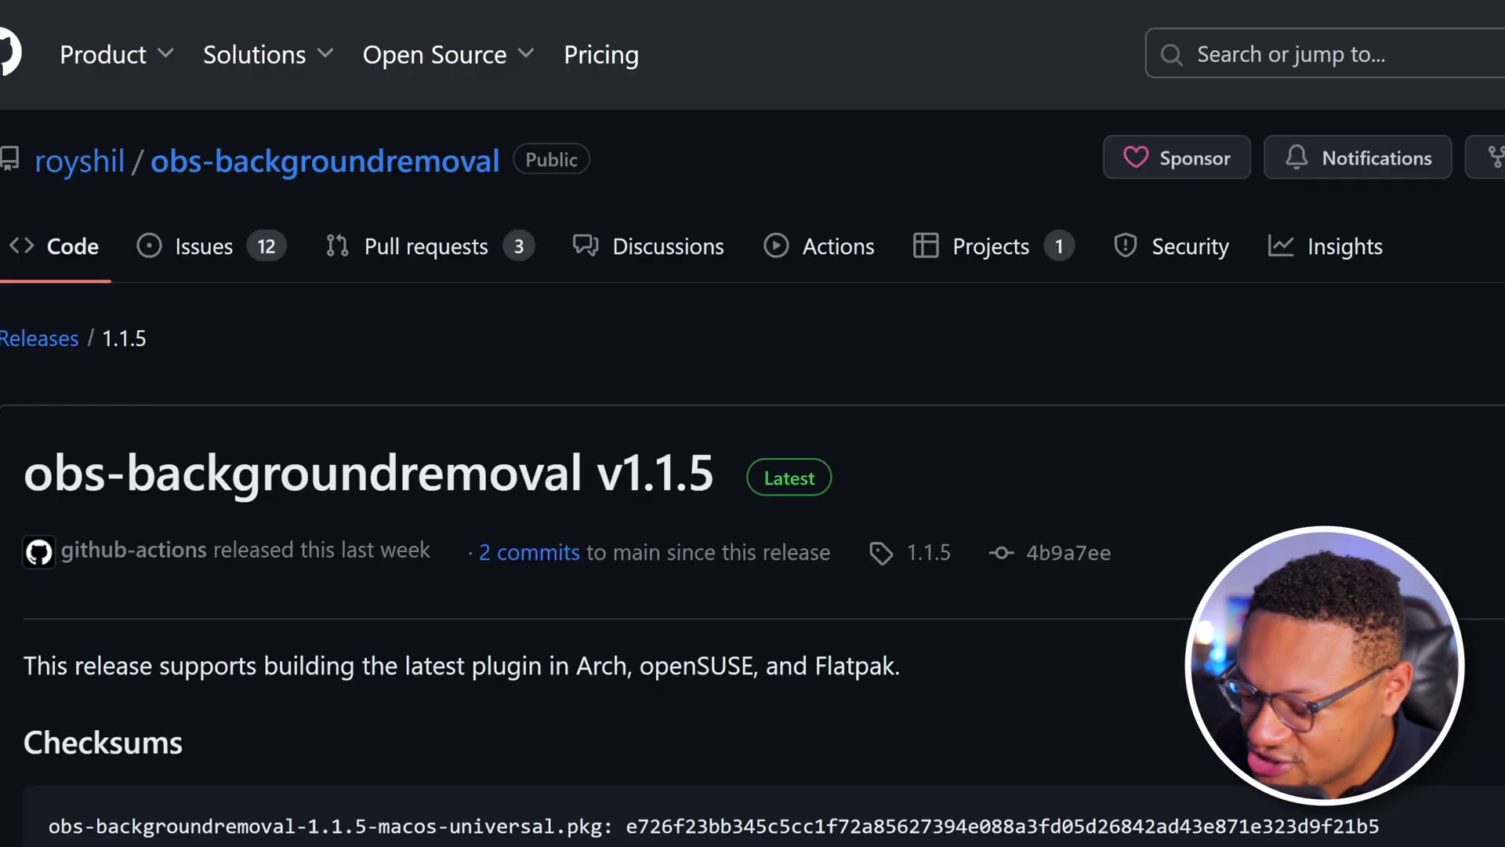
scroll(753, 423, "down", 10)
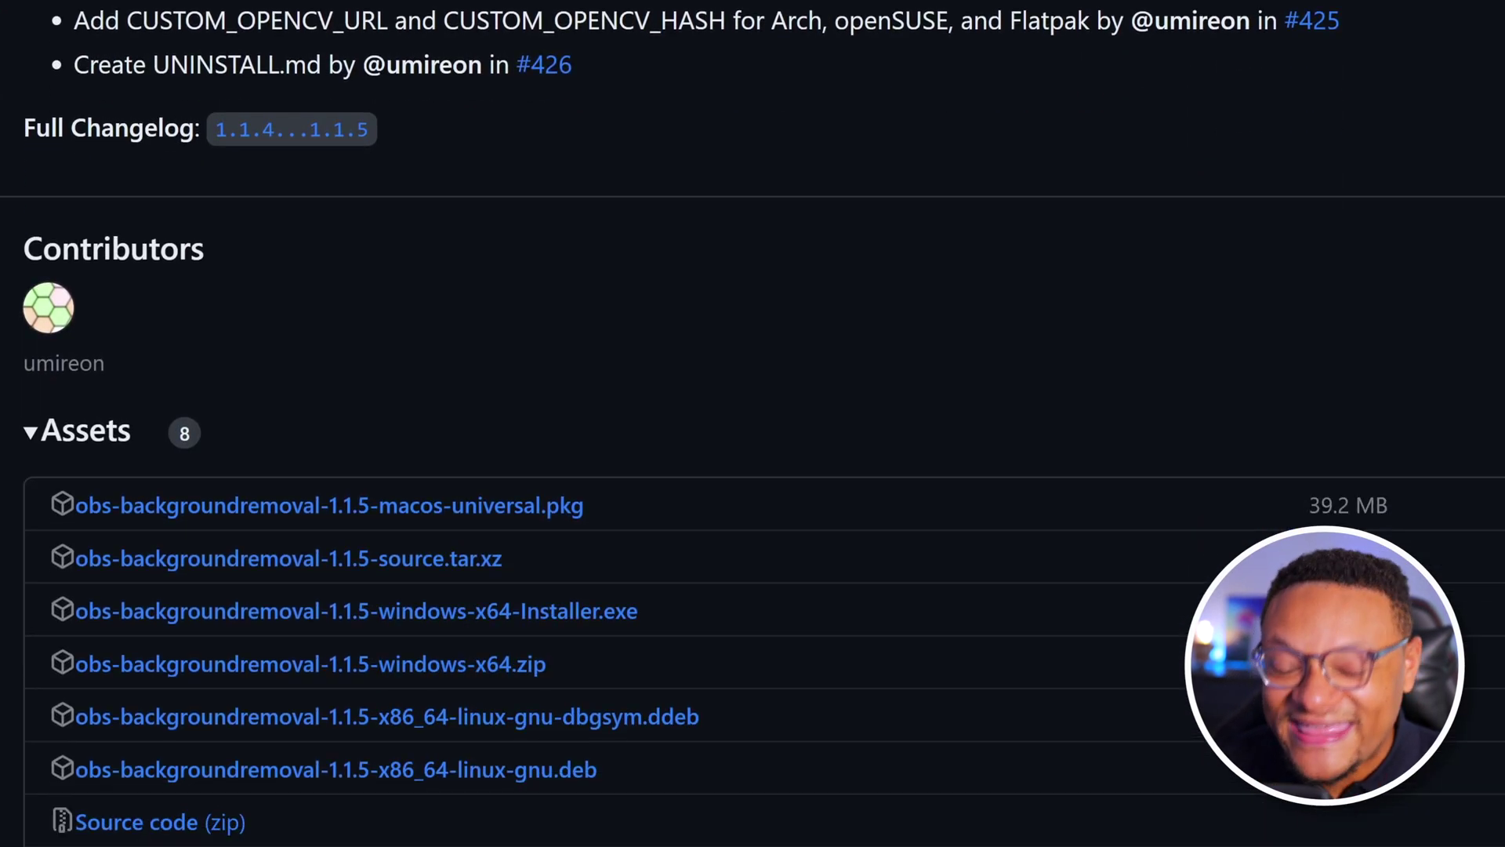
scroll(833, 726, "down", 2)
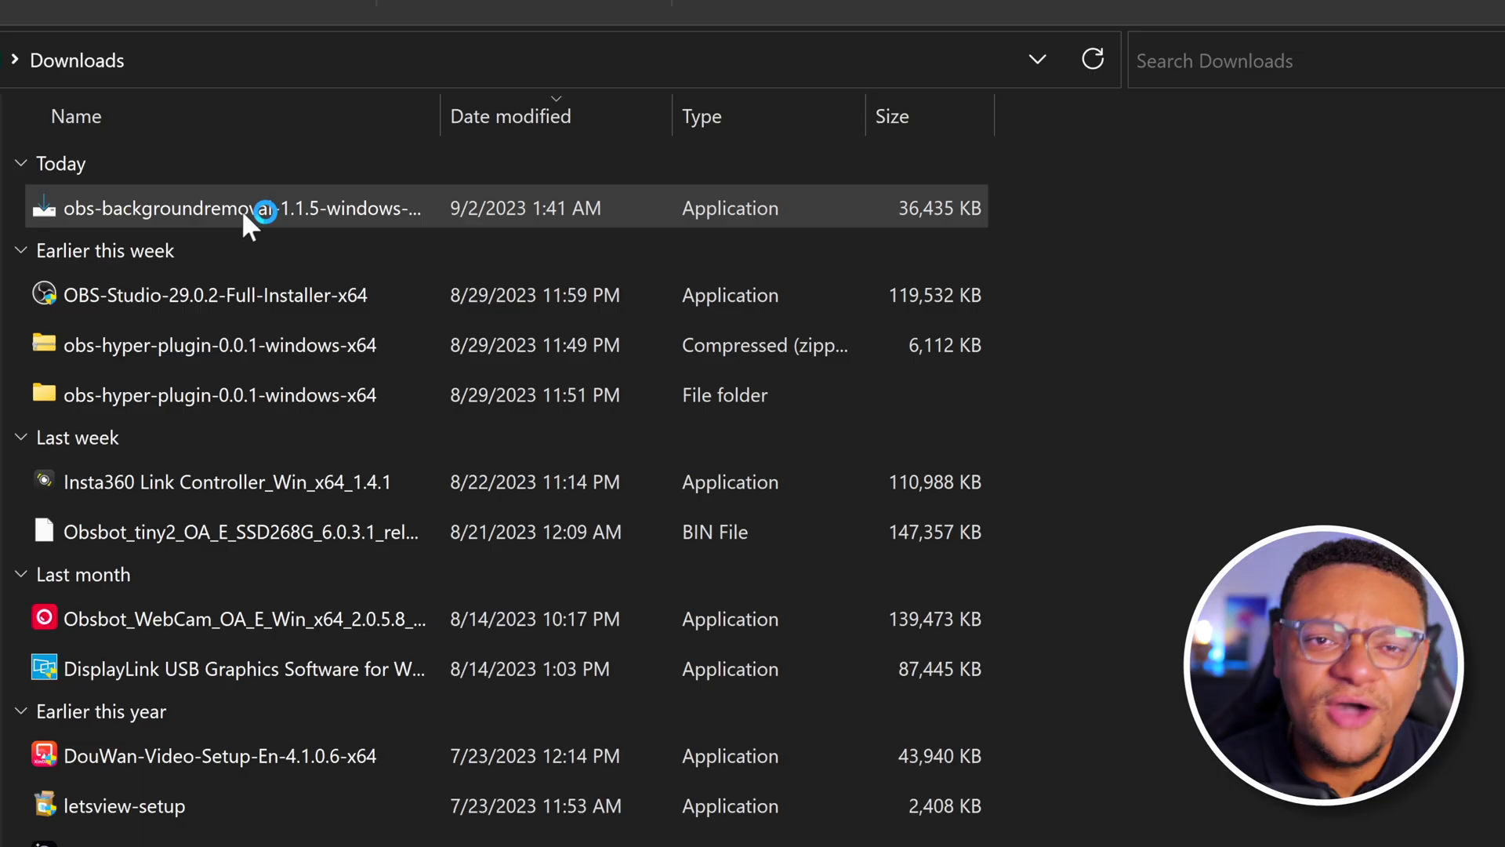
- Run the obs-backgroundremoval installer past the Windows warning, keeping default folders, and install it
double_click(245, 225)
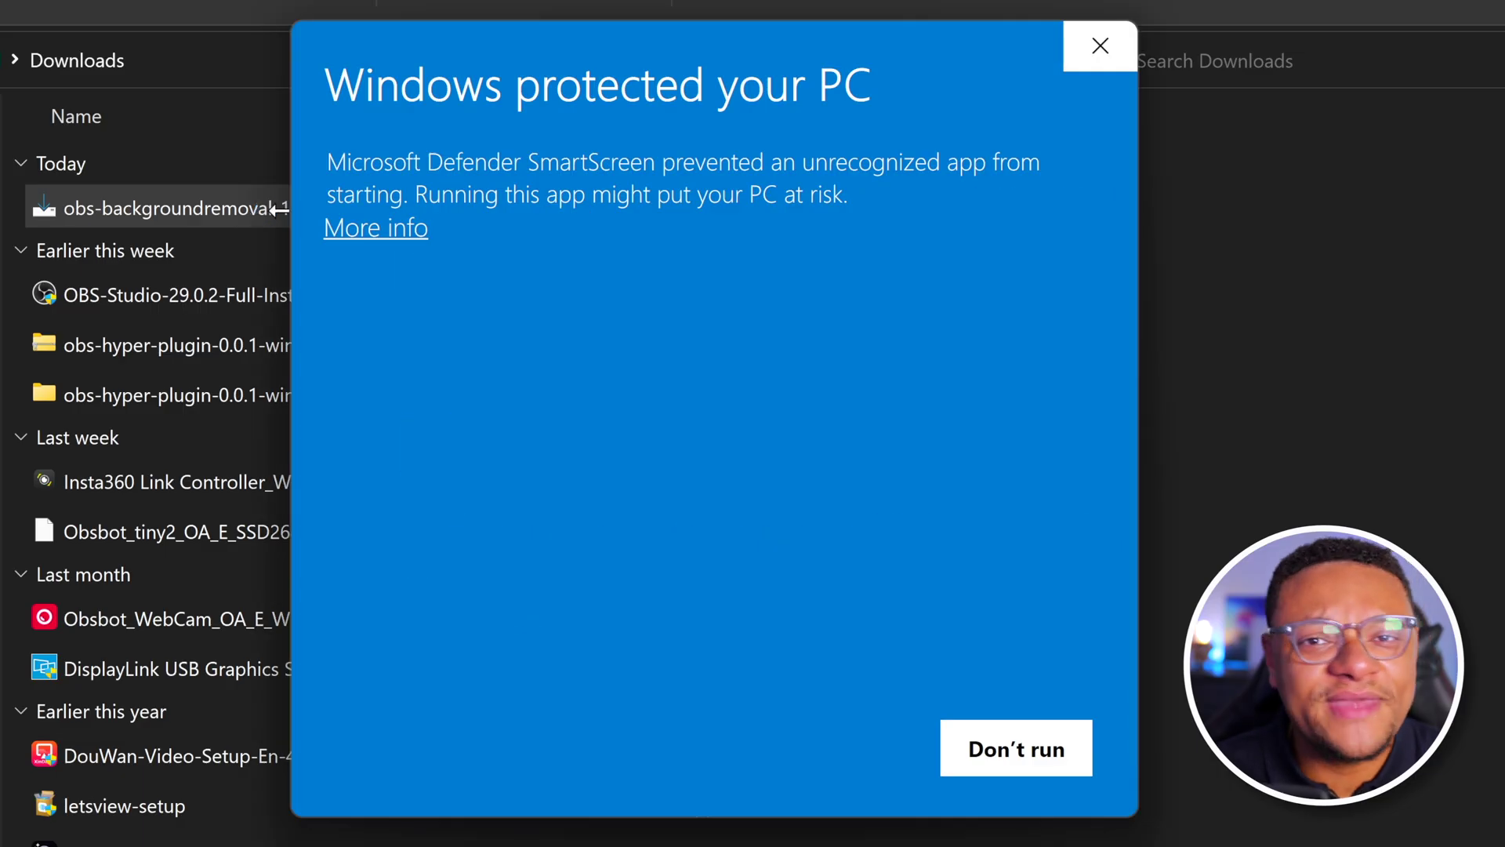
left_click(414, 229)
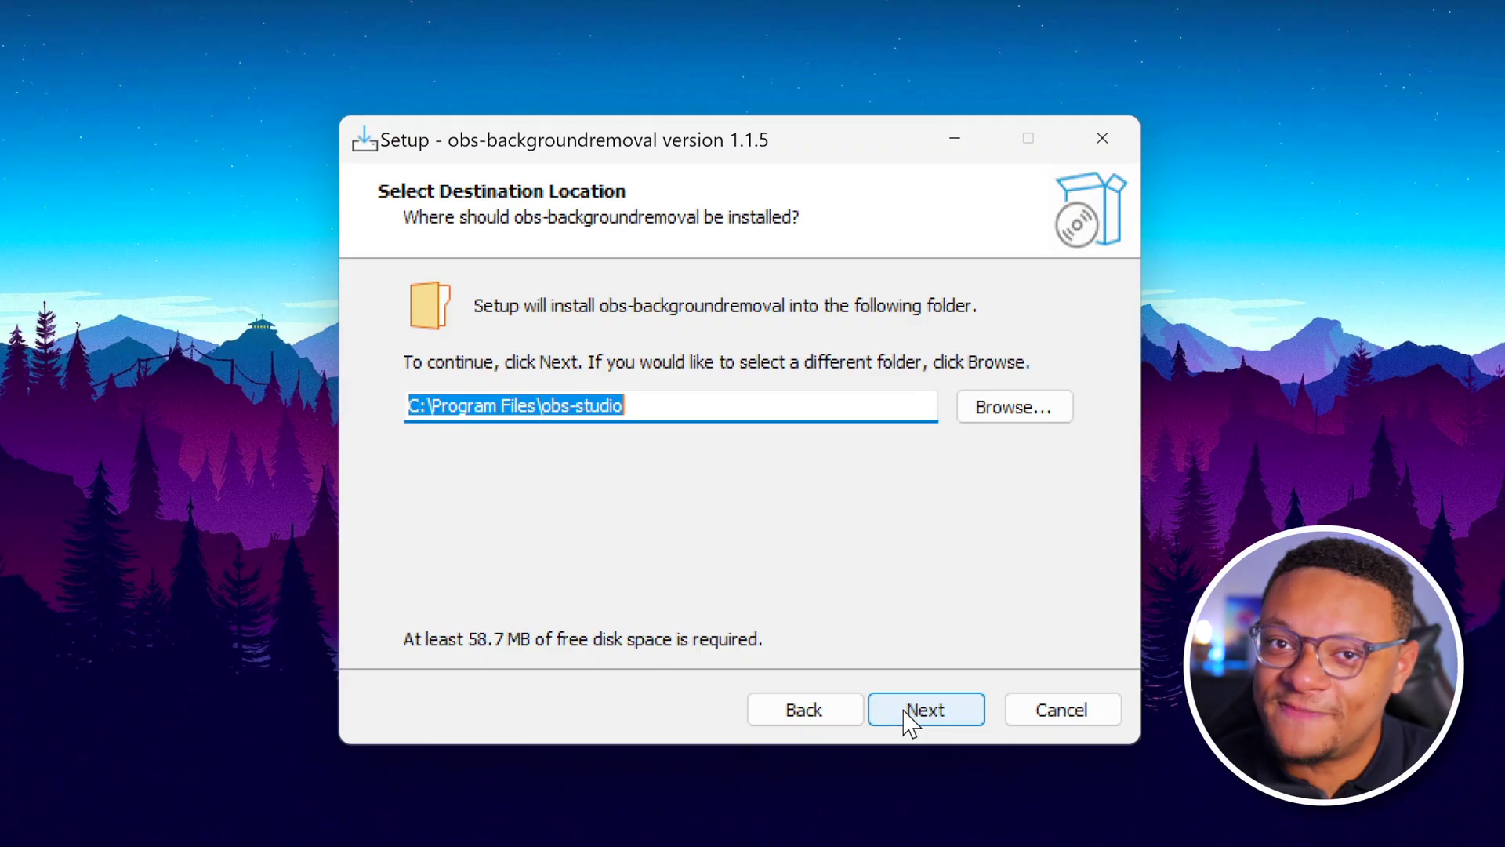
left_click(909, 711)
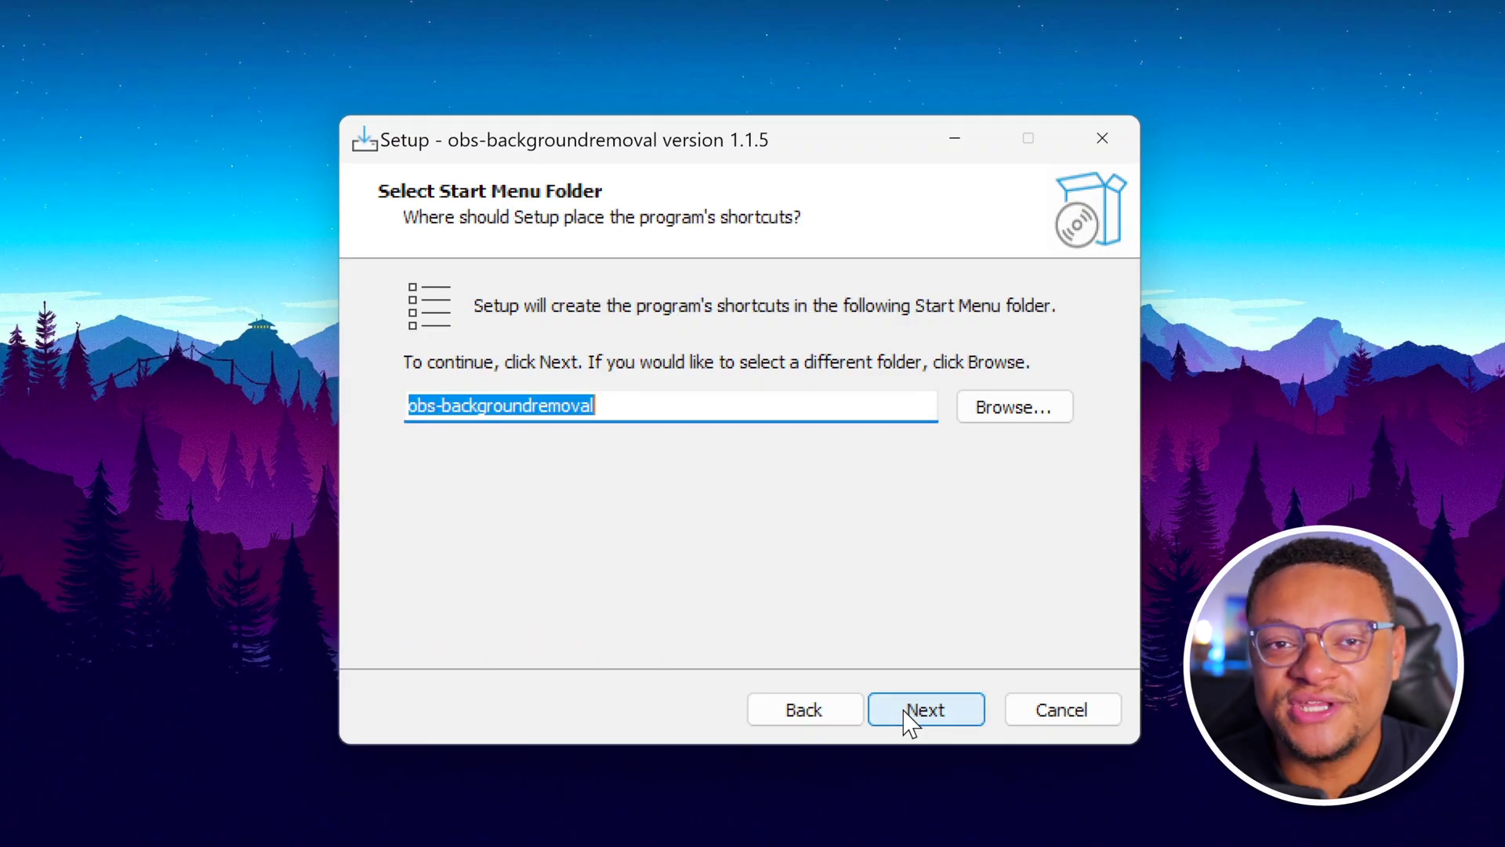
left_click(909, 712)
left_click(904, 714)
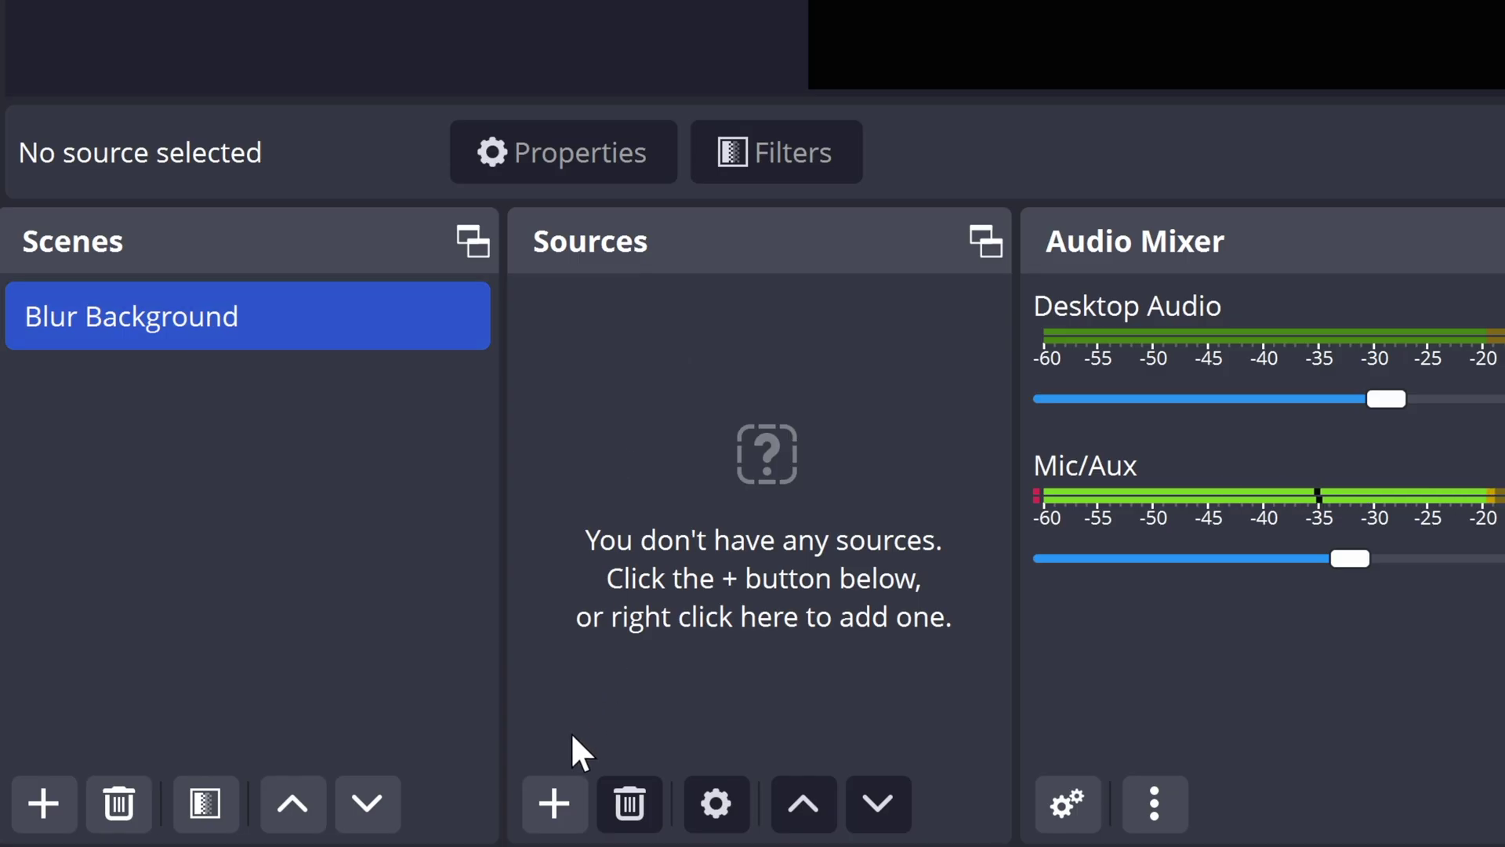
- Add a Video Capture Device source named 'OBSBOT Tiny' to the scene
left_click(562, 797)
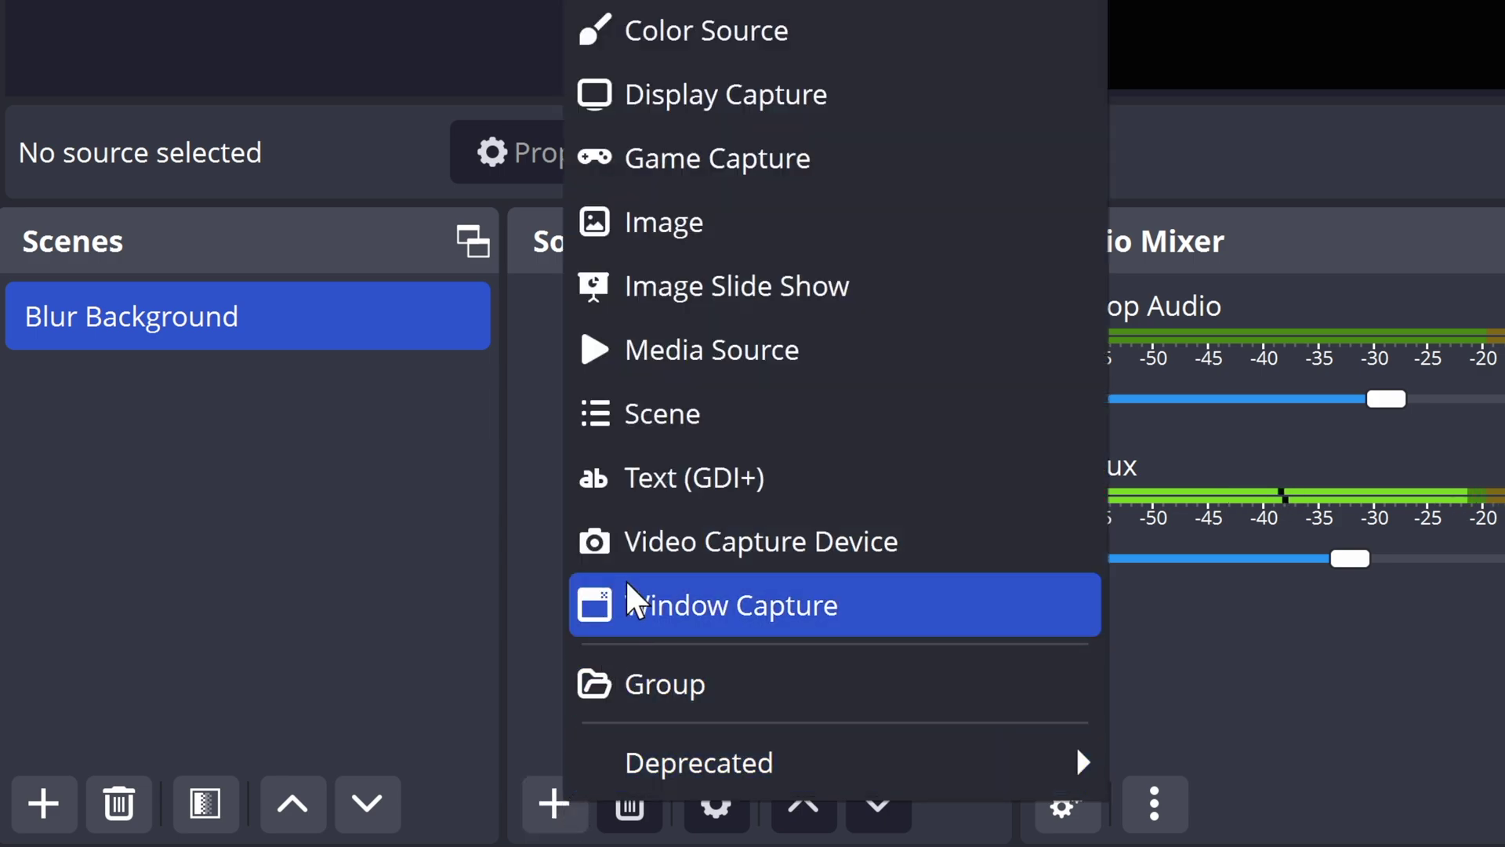
left_click(646, 541)
type("OBSBOT")
type(" Tiny")
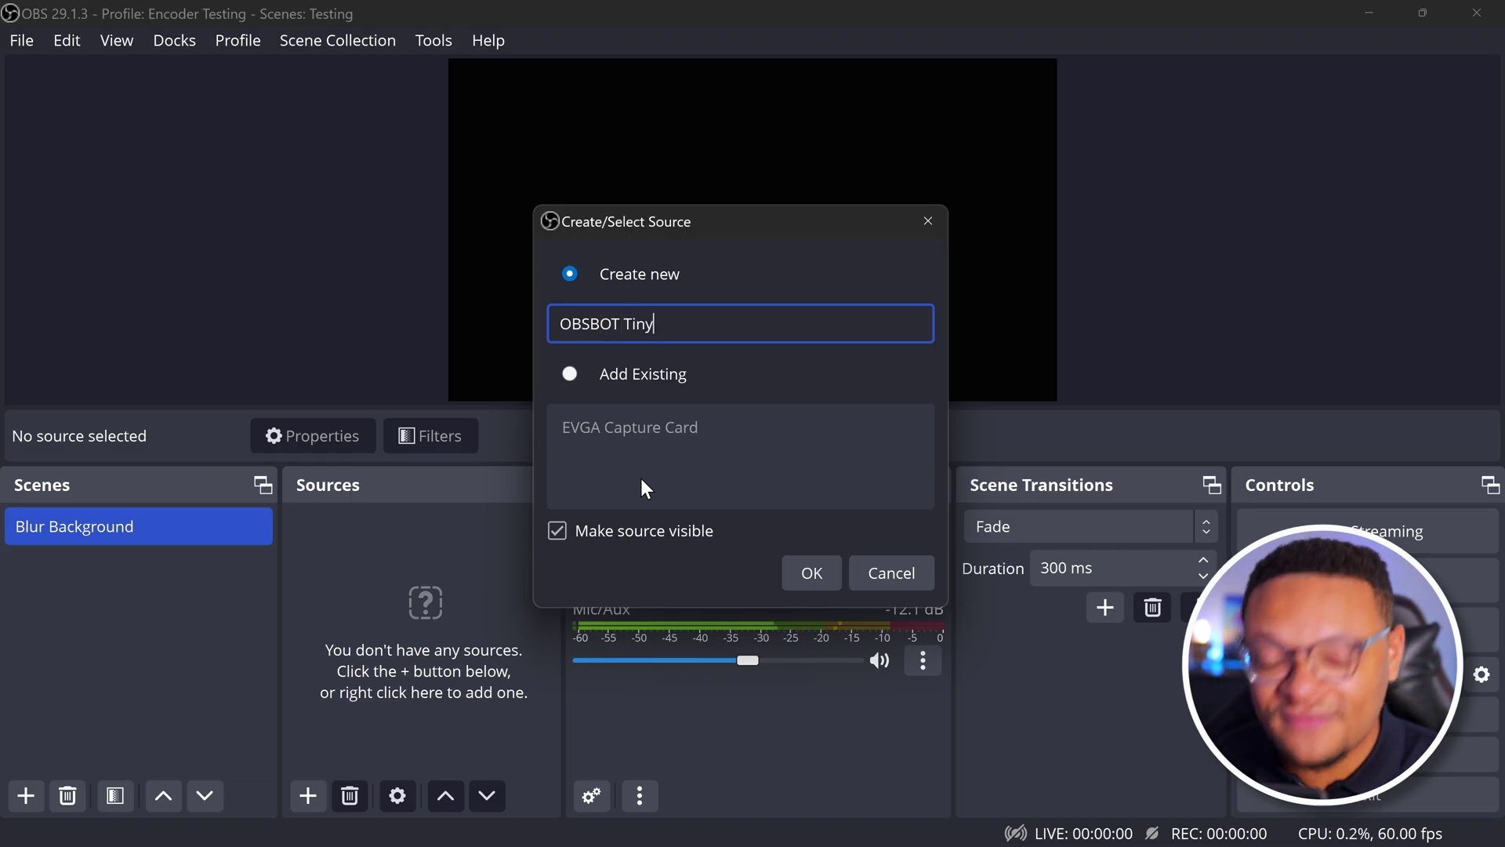
key("Return")
- Keep OBSBOT Tiny 2 StreamCamera as its device, confirm, and select the source in Sources
left_click(618, 350)
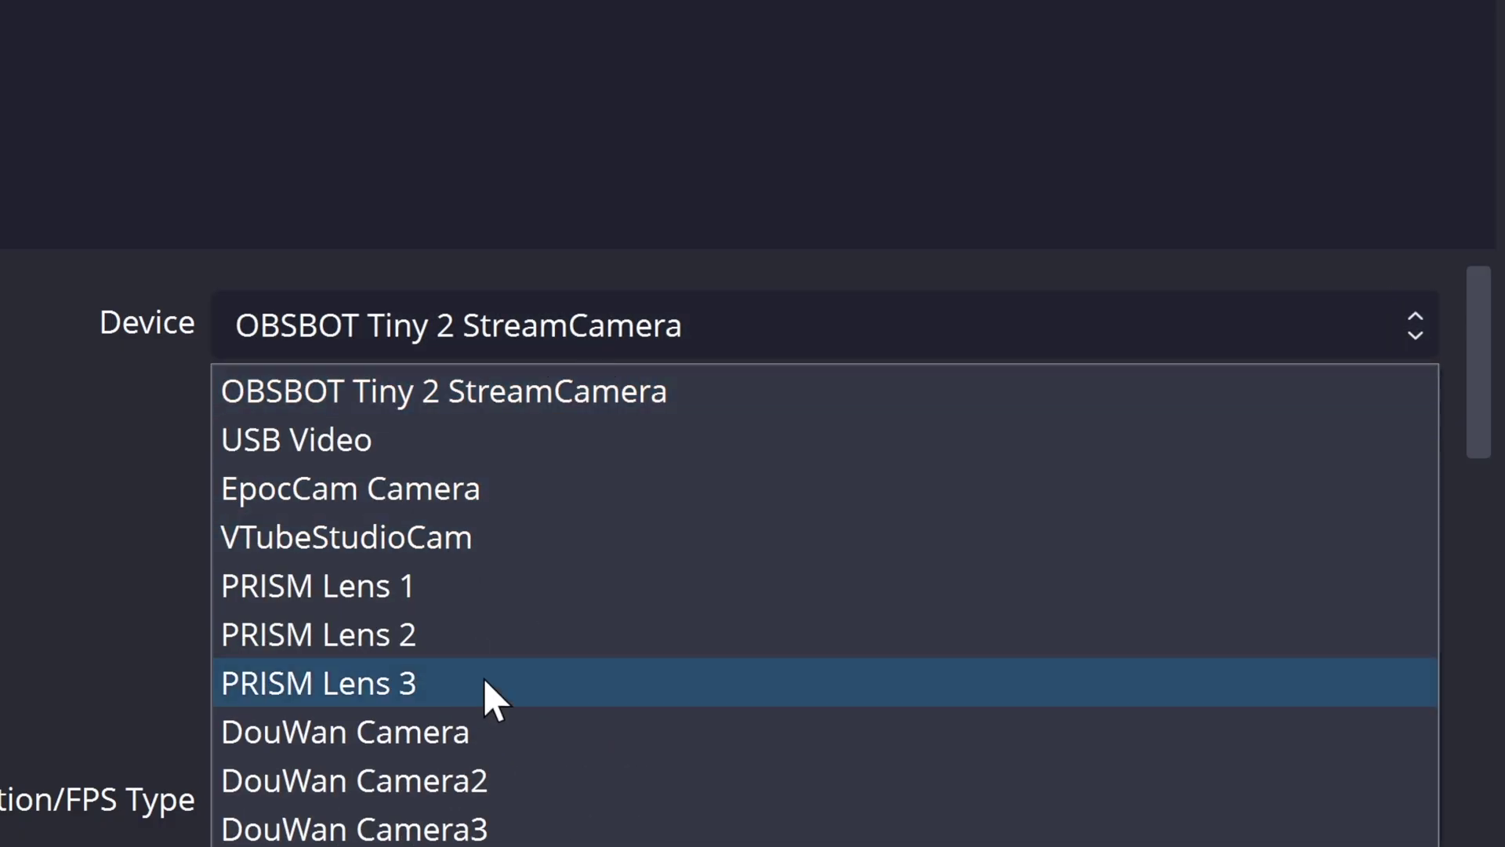
left_click(515, 397)
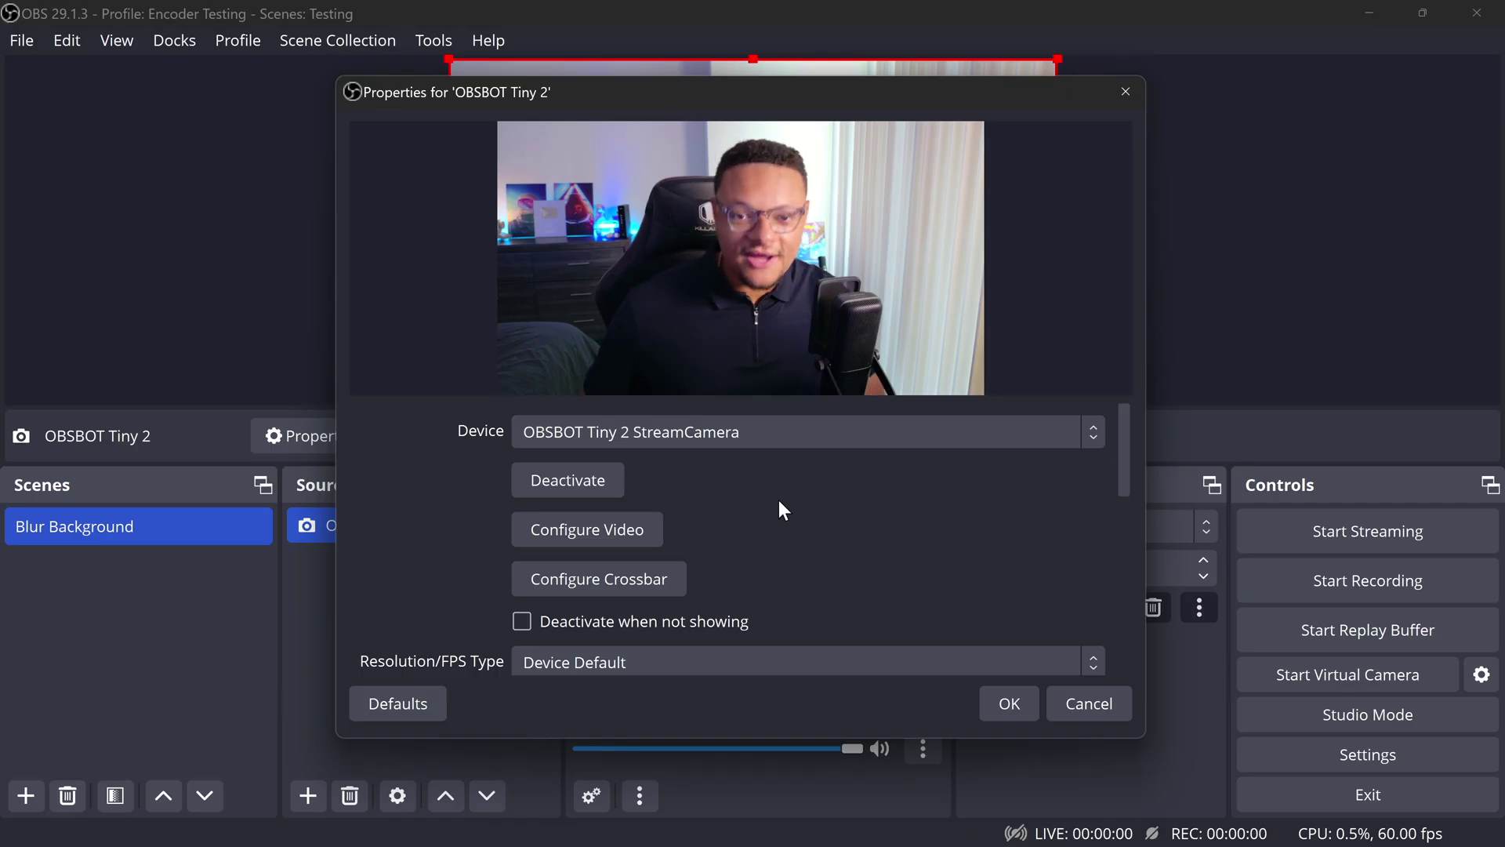
left_click(1000, 703)
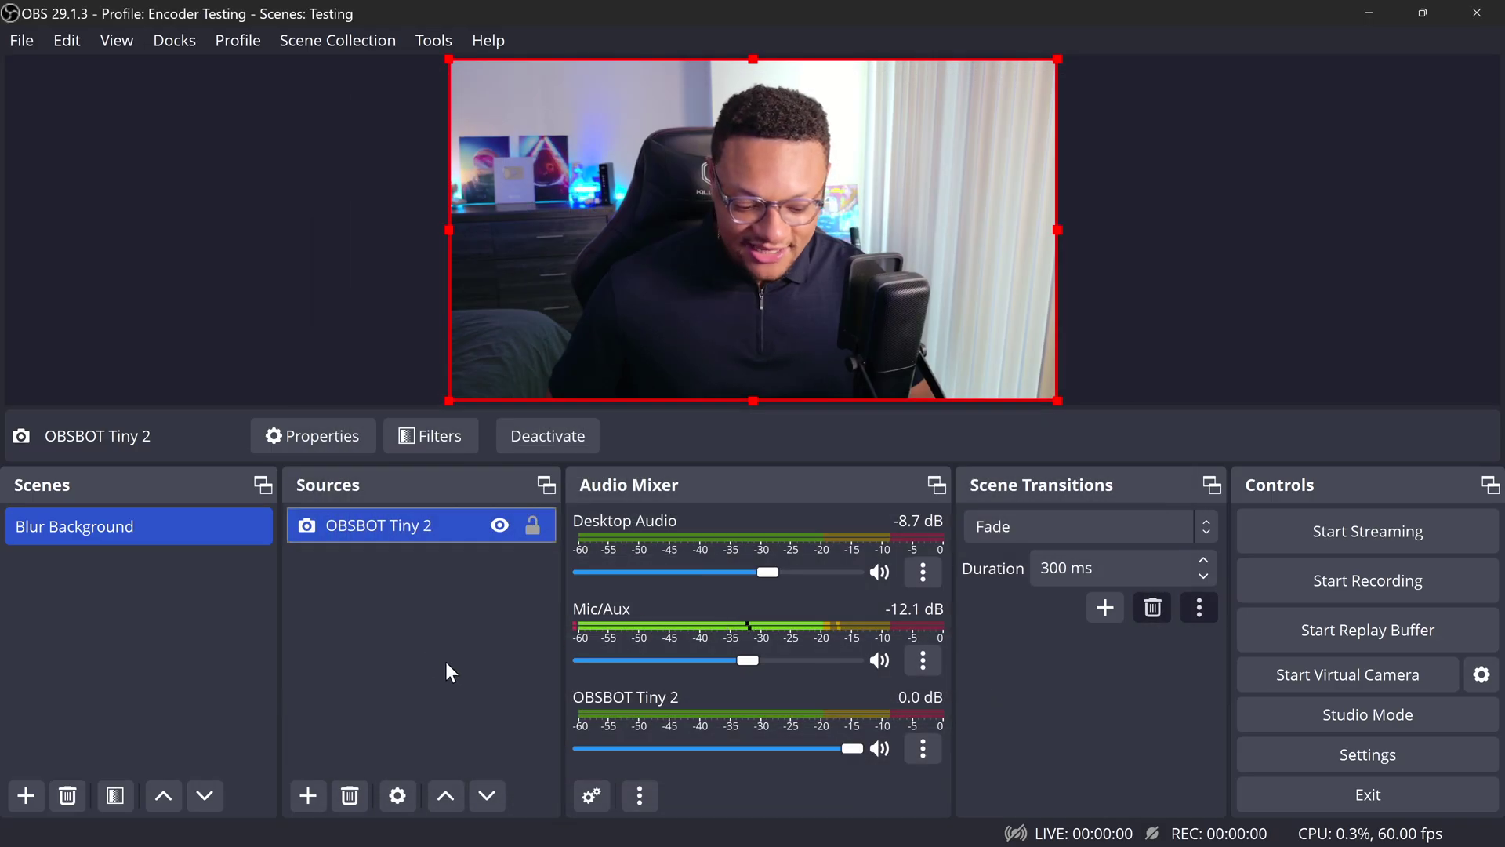
left_click(401, 606)
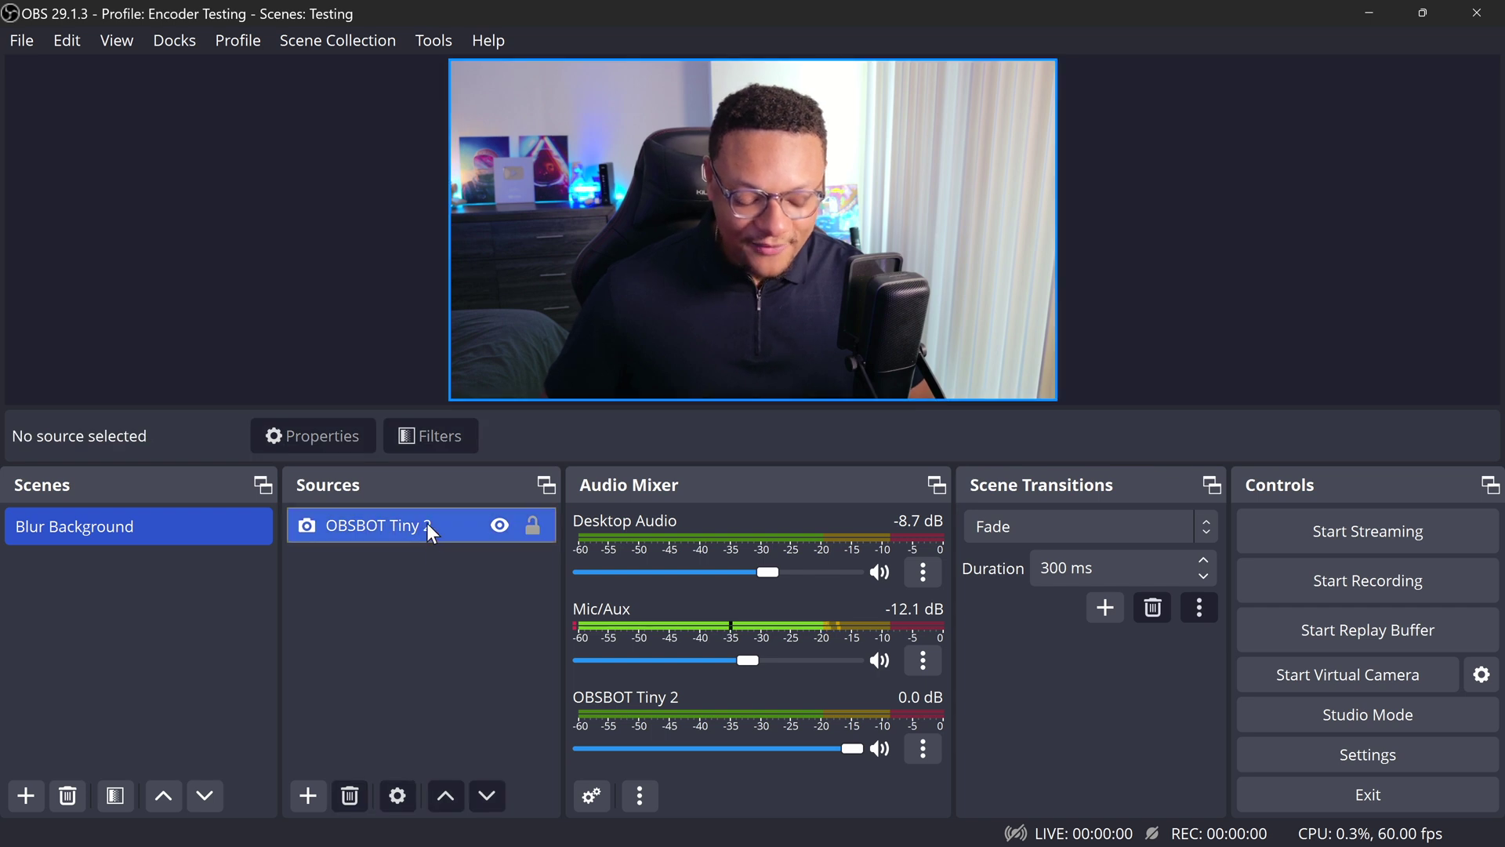
left_click(427, 524)
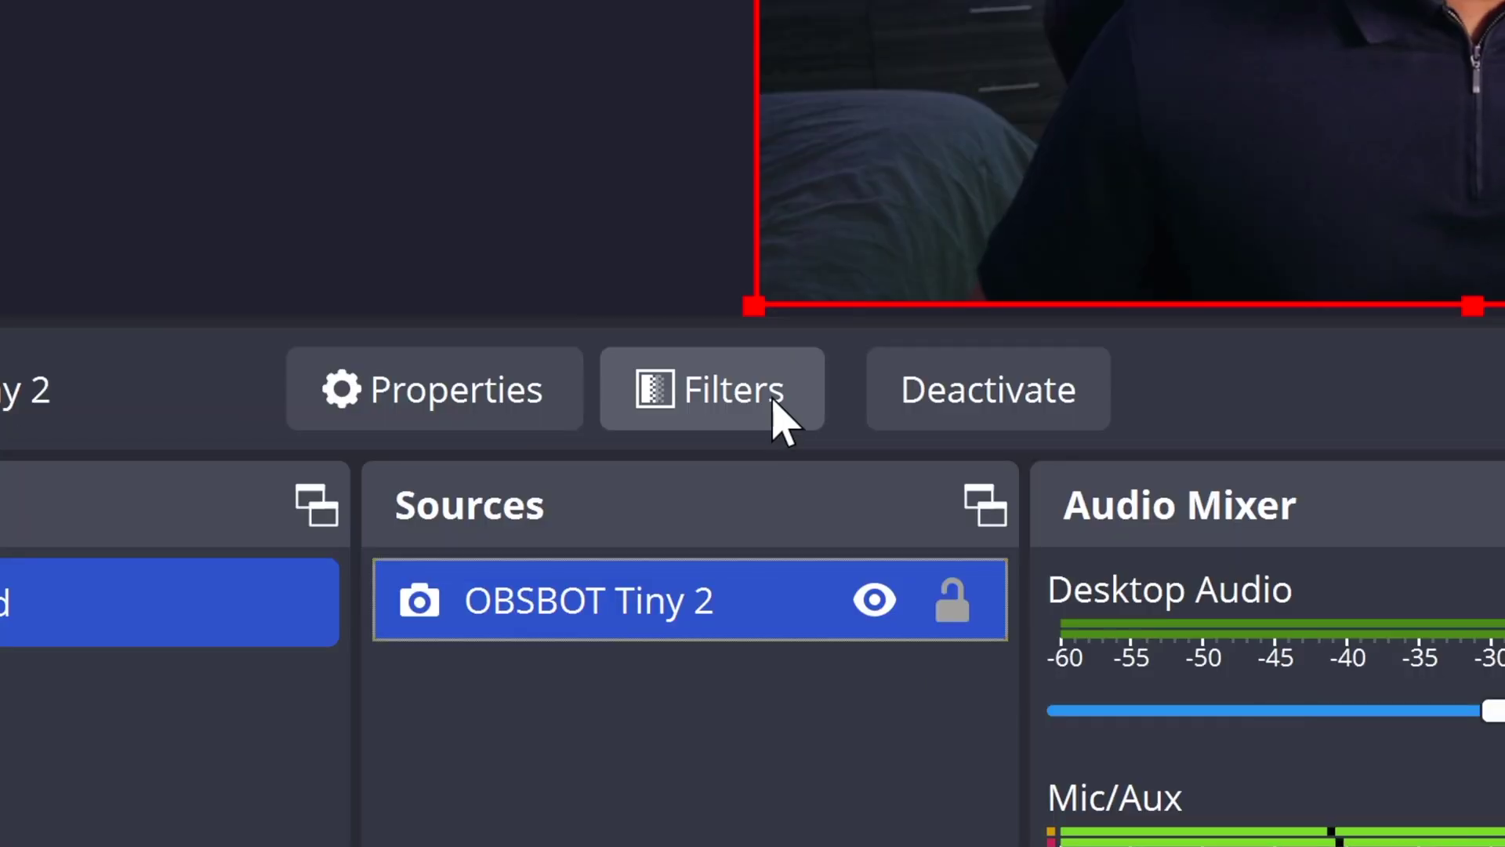
- Add a default-named Background Removal effect filter to OBSBOT Tiny 2, then enlarge and reposition the Filters window
left_click(456, 443)
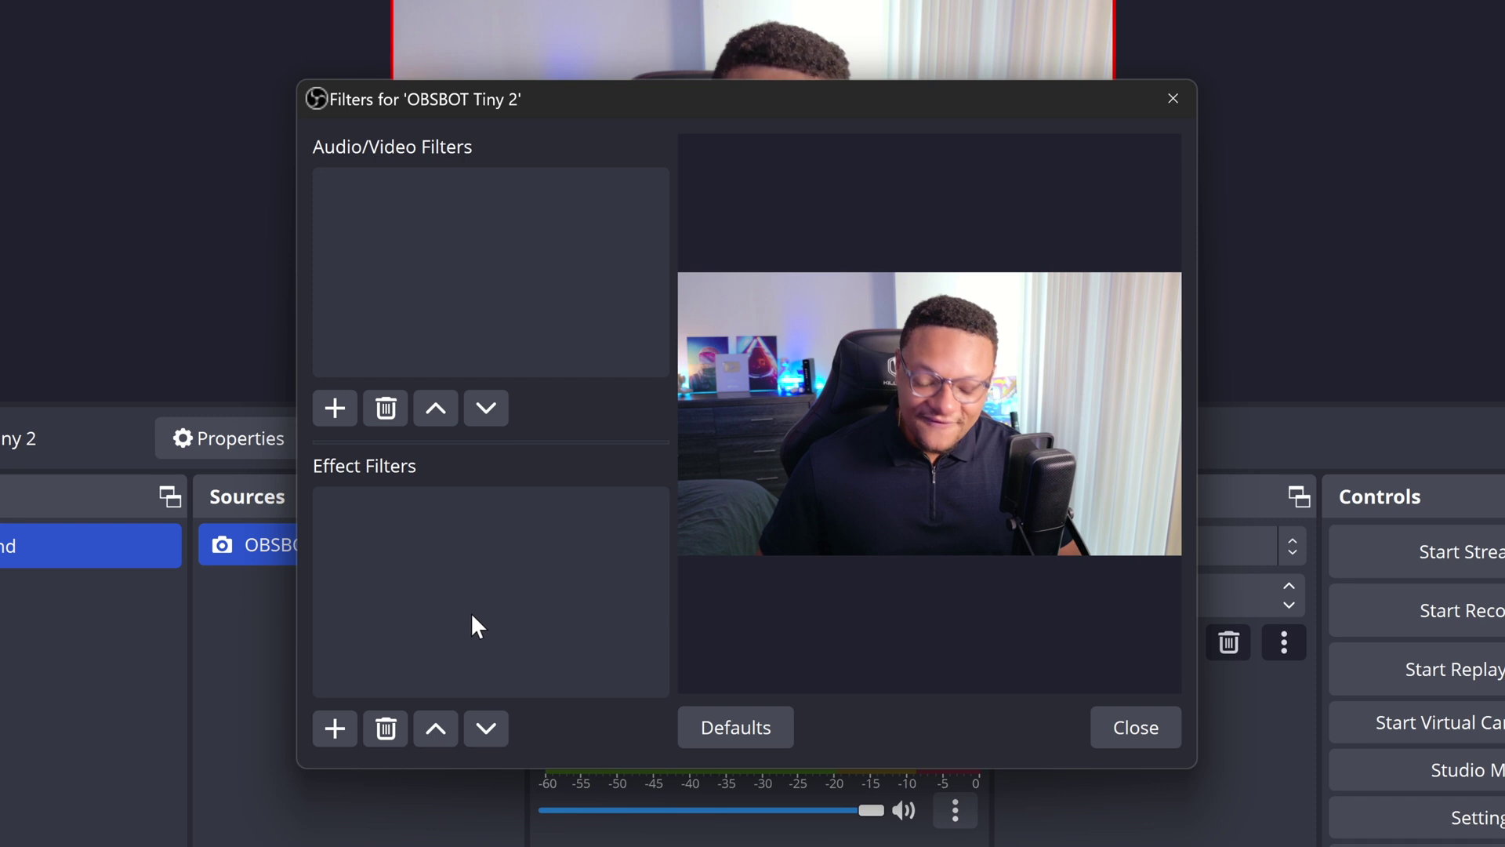
left_click(326, 724)
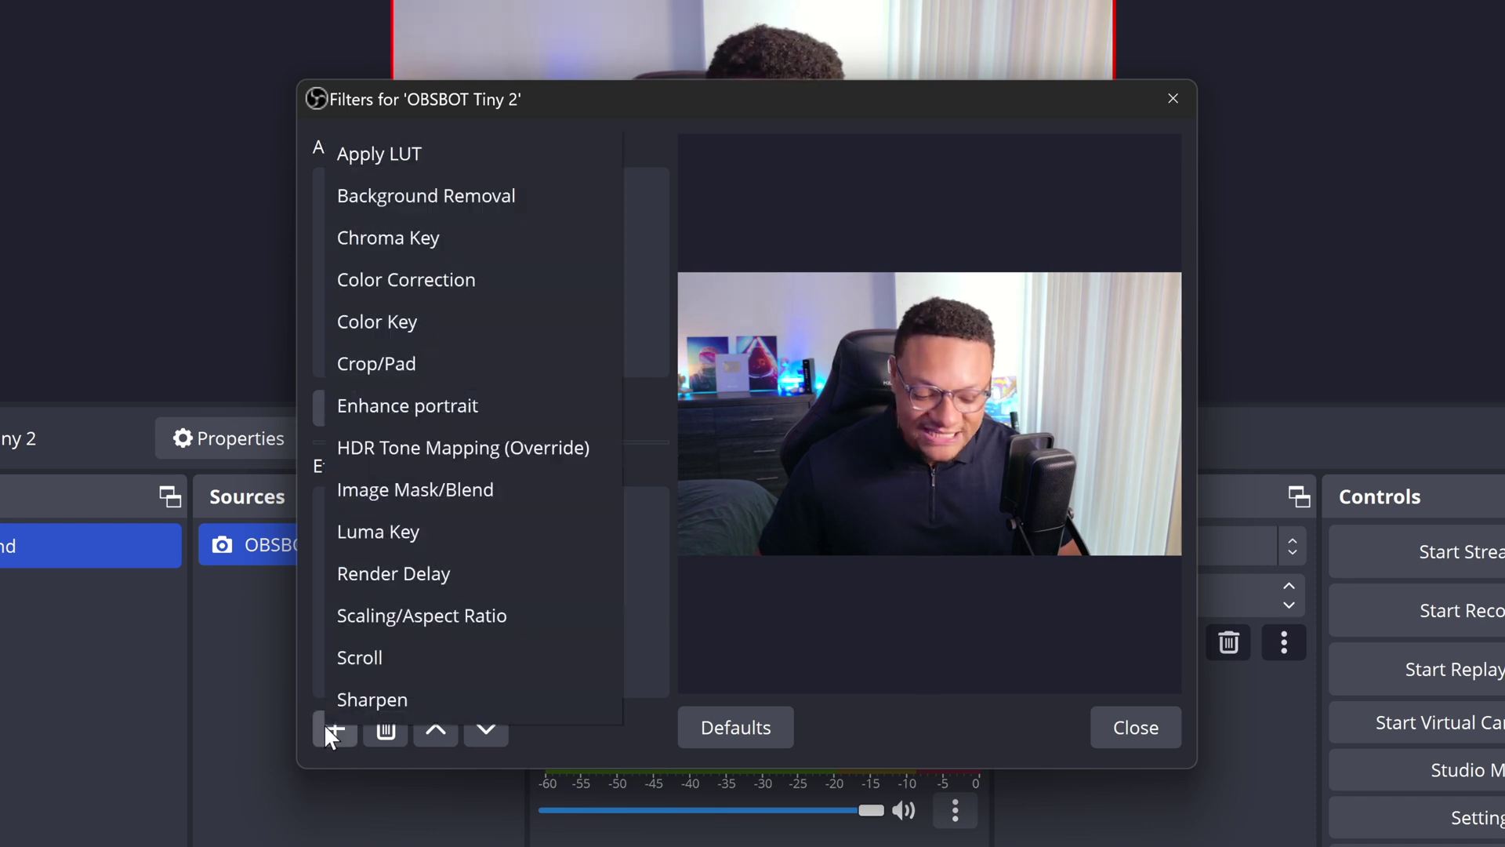
left_click(506, 198)
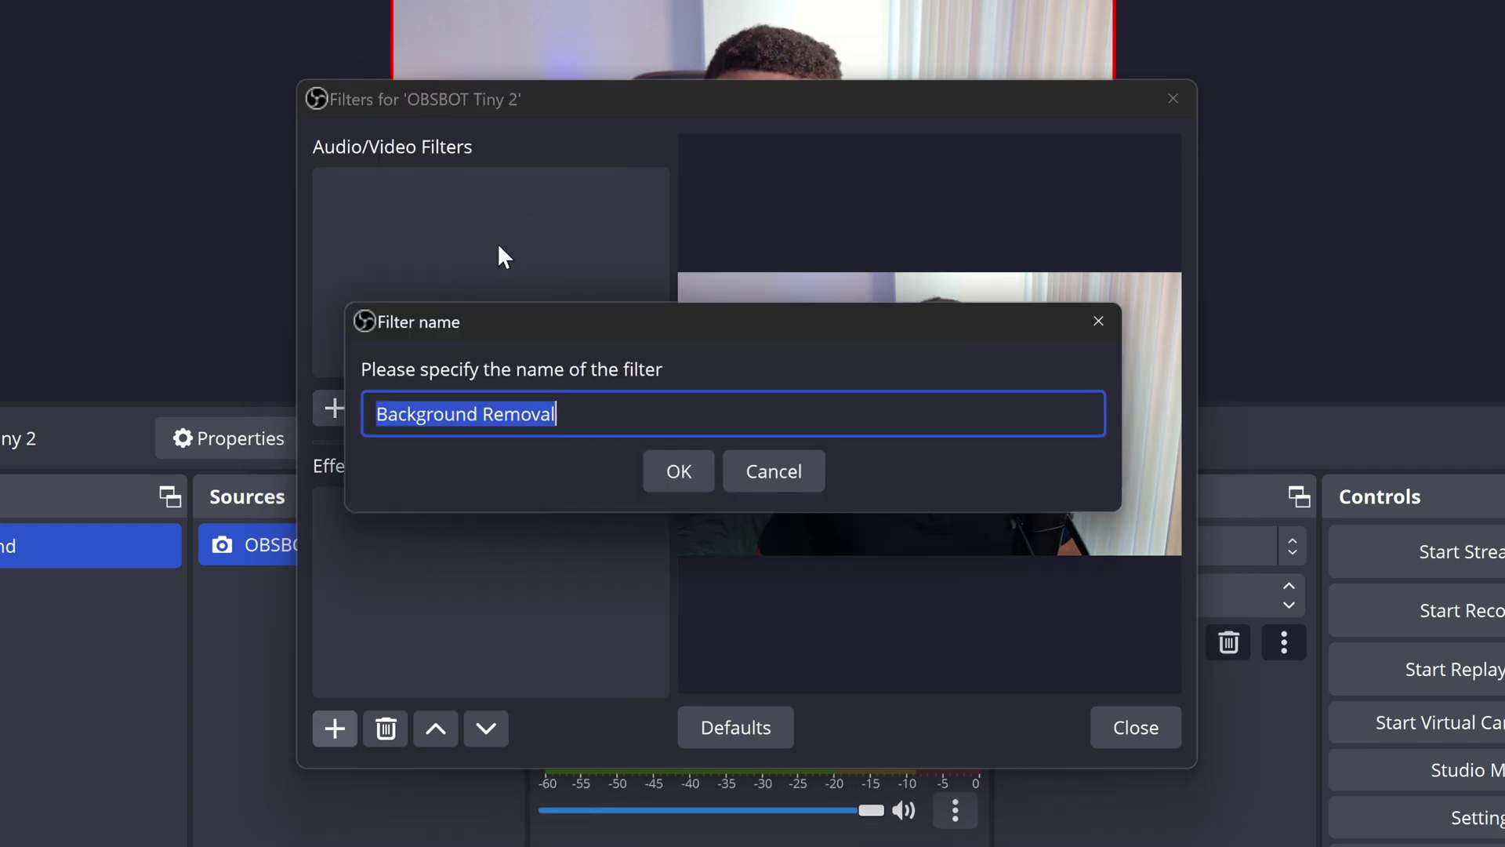
left_click(668, 473)
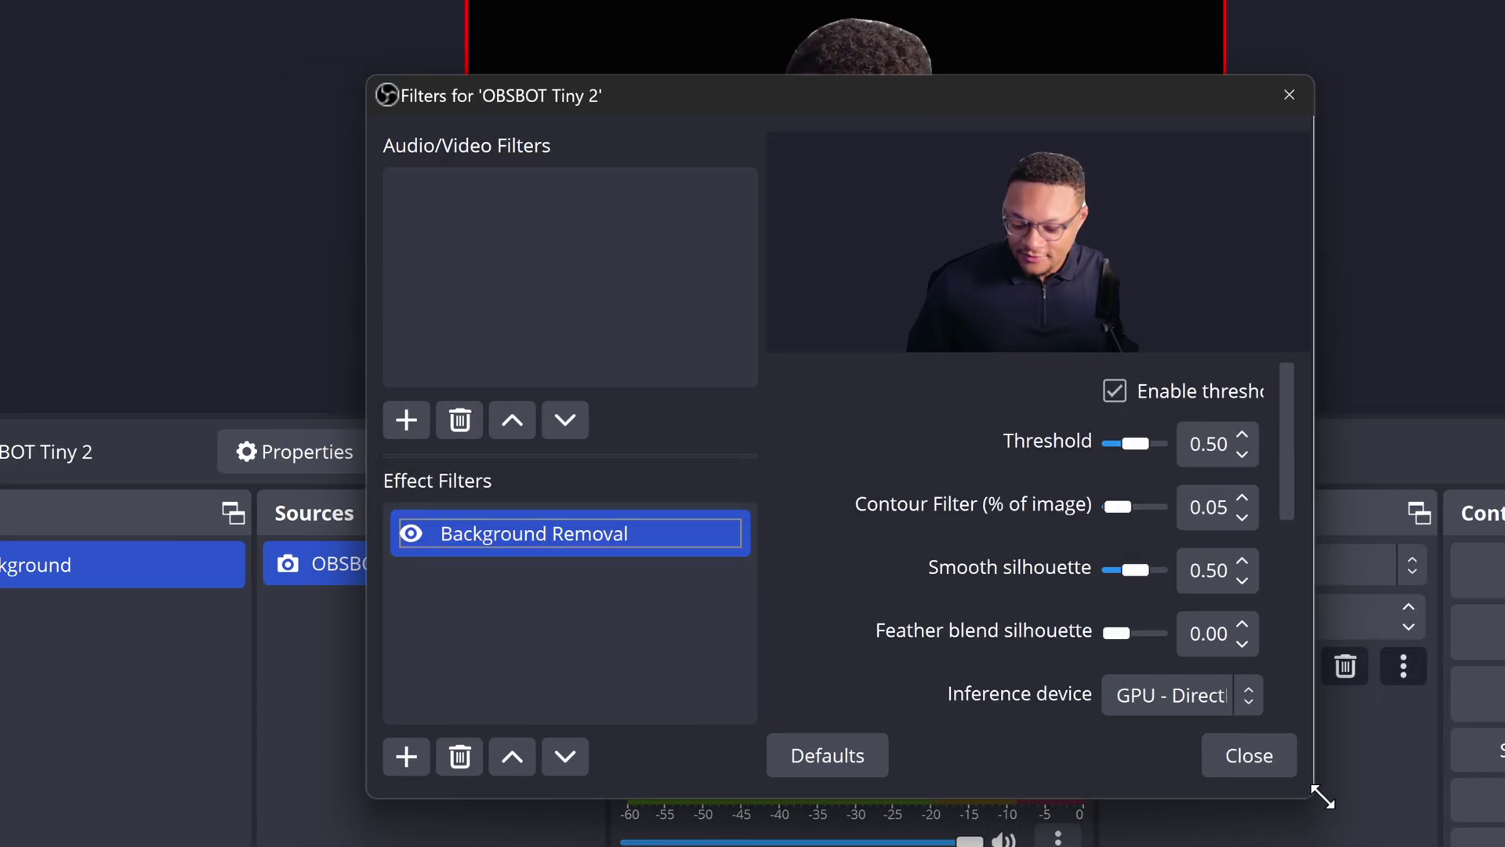
left_click_drag(1198, 767, 1408, 832)
left_click_drag(1240, 101, 1053, 35)
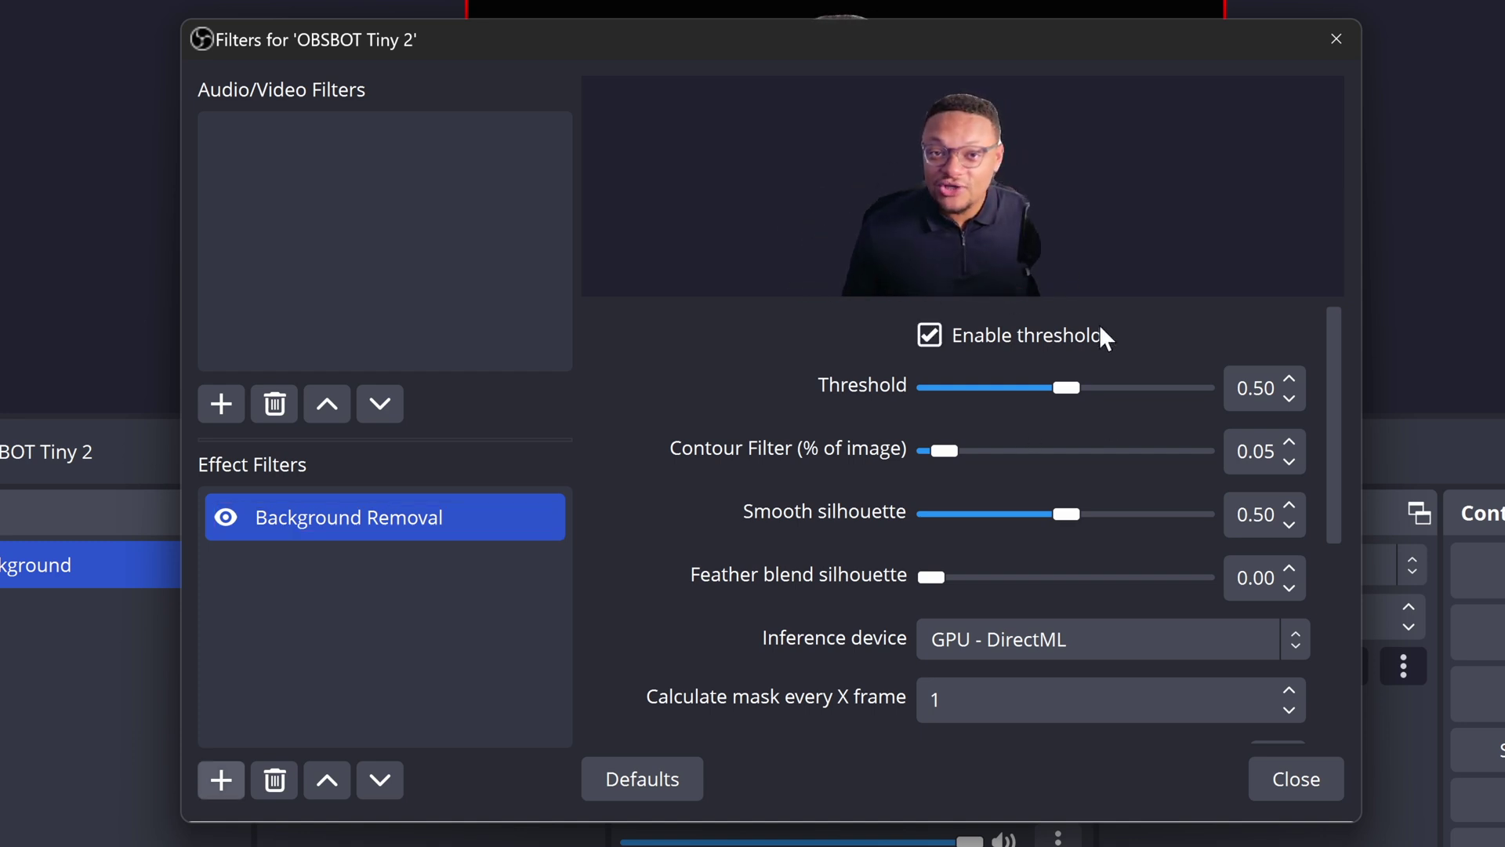
- Set the Background Removal blur background factor to 7 and blur focus depth to 0.12
left_click_drag(1334, 337, 1341, 547)
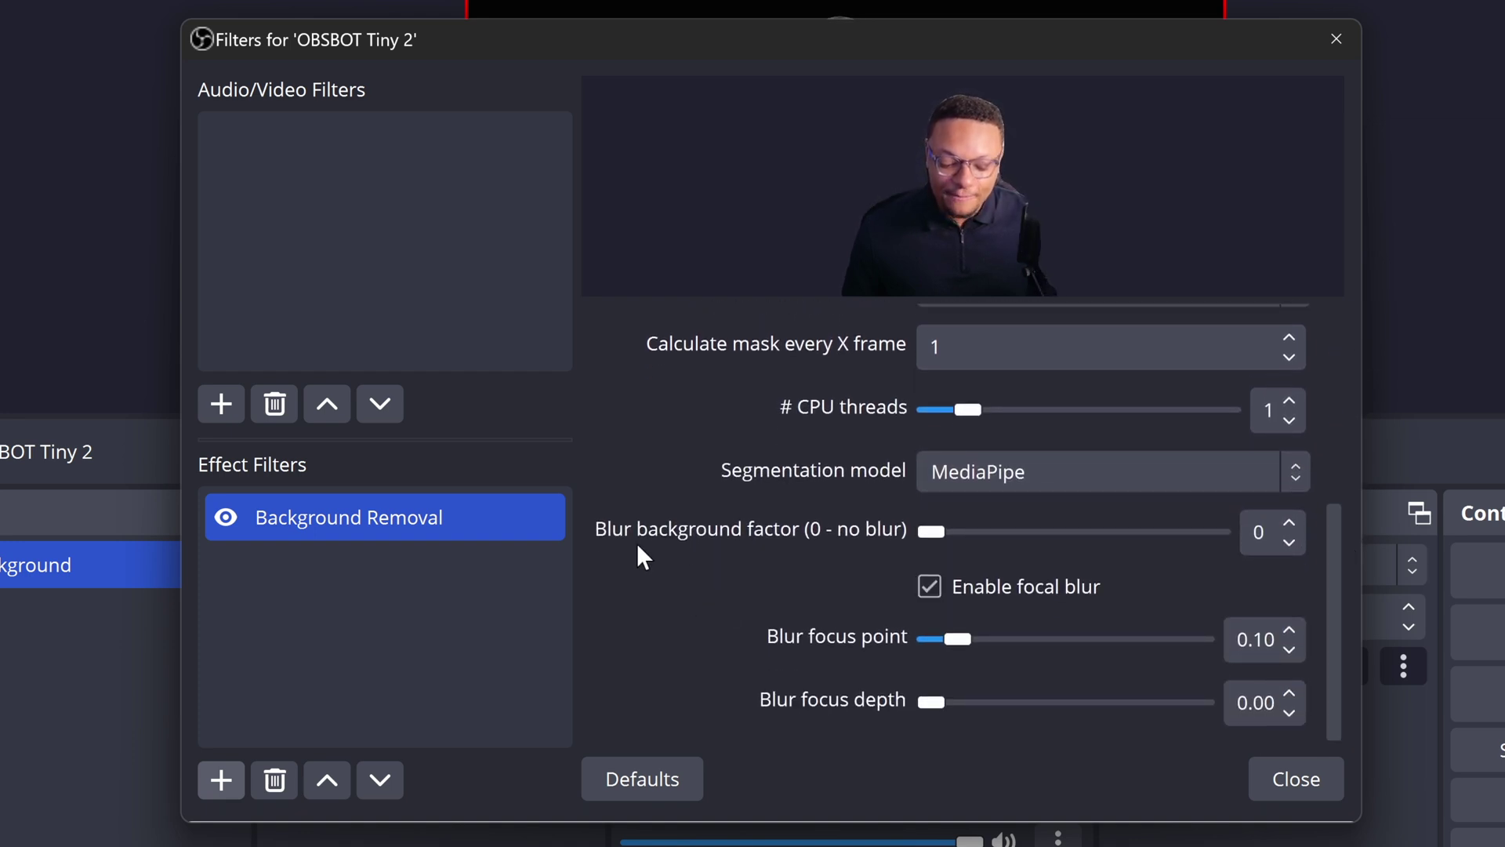
left_click_drag(938, 535, 964, 534)
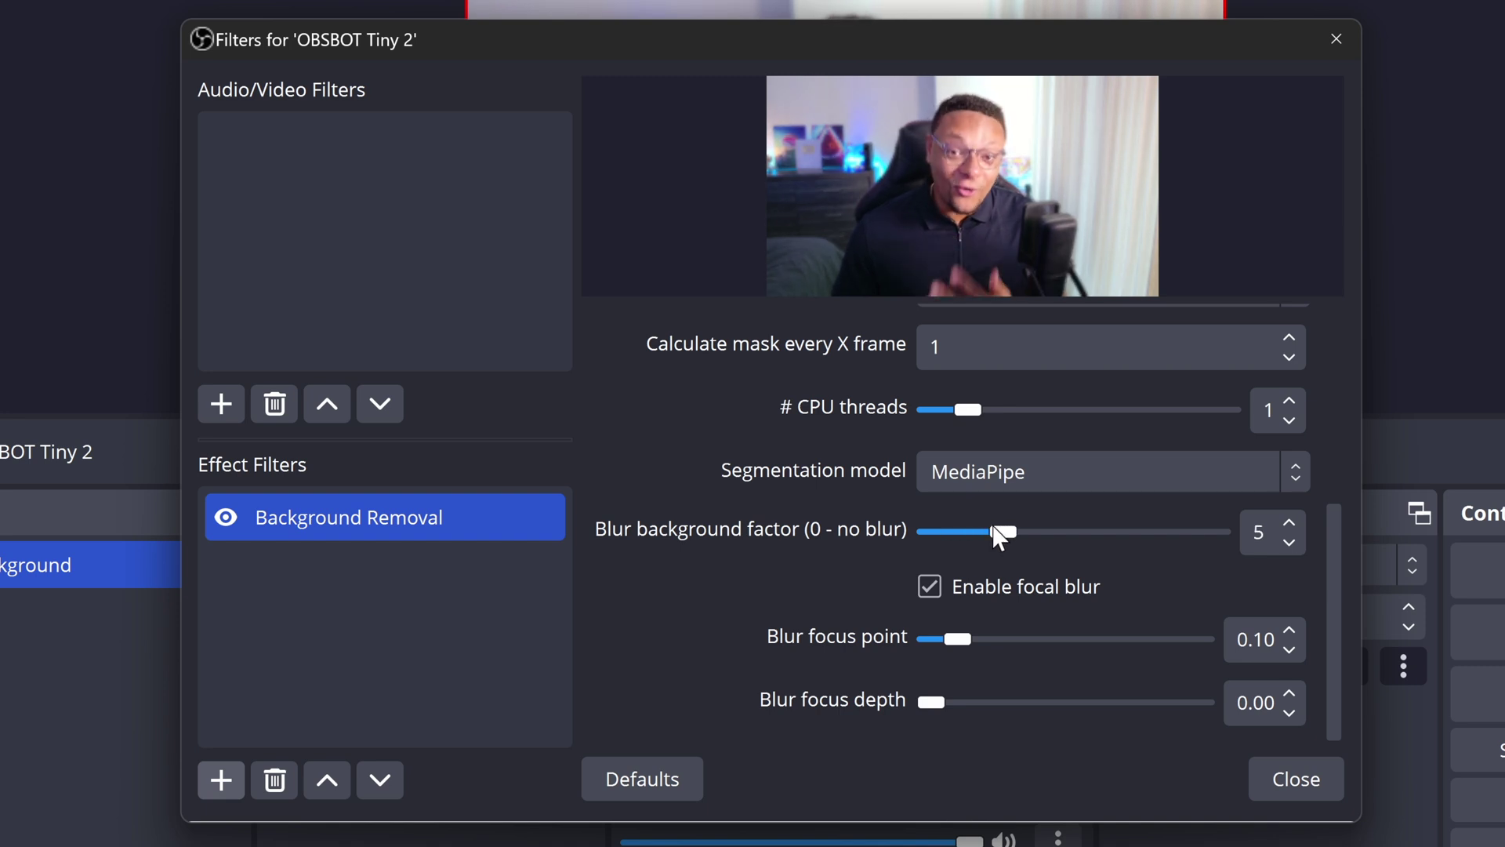
left_click_drag(1001, 539, 1076, 537)
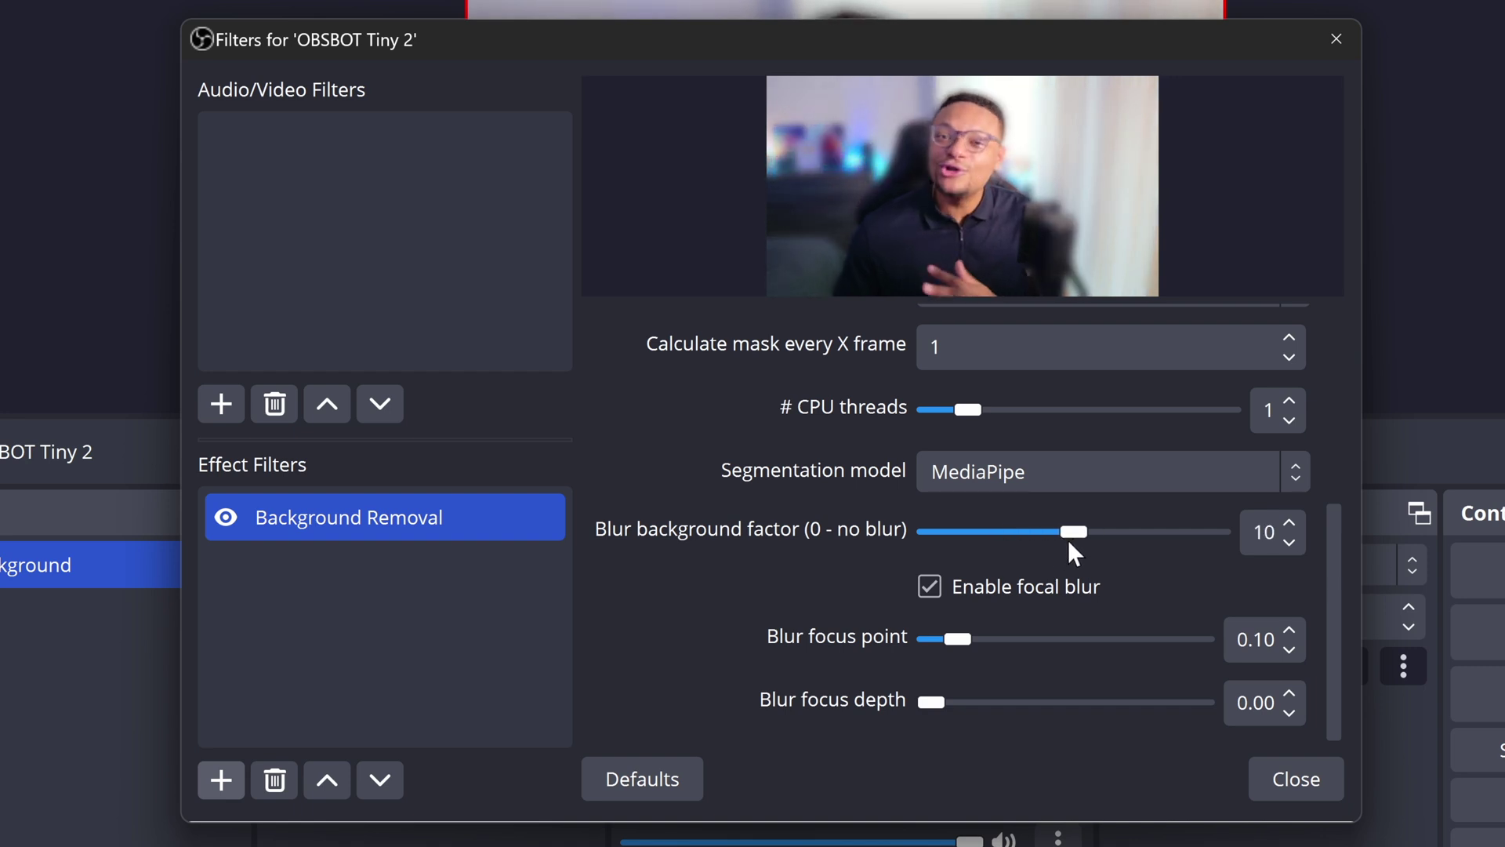
scroll(1069, 542, "down", 1)
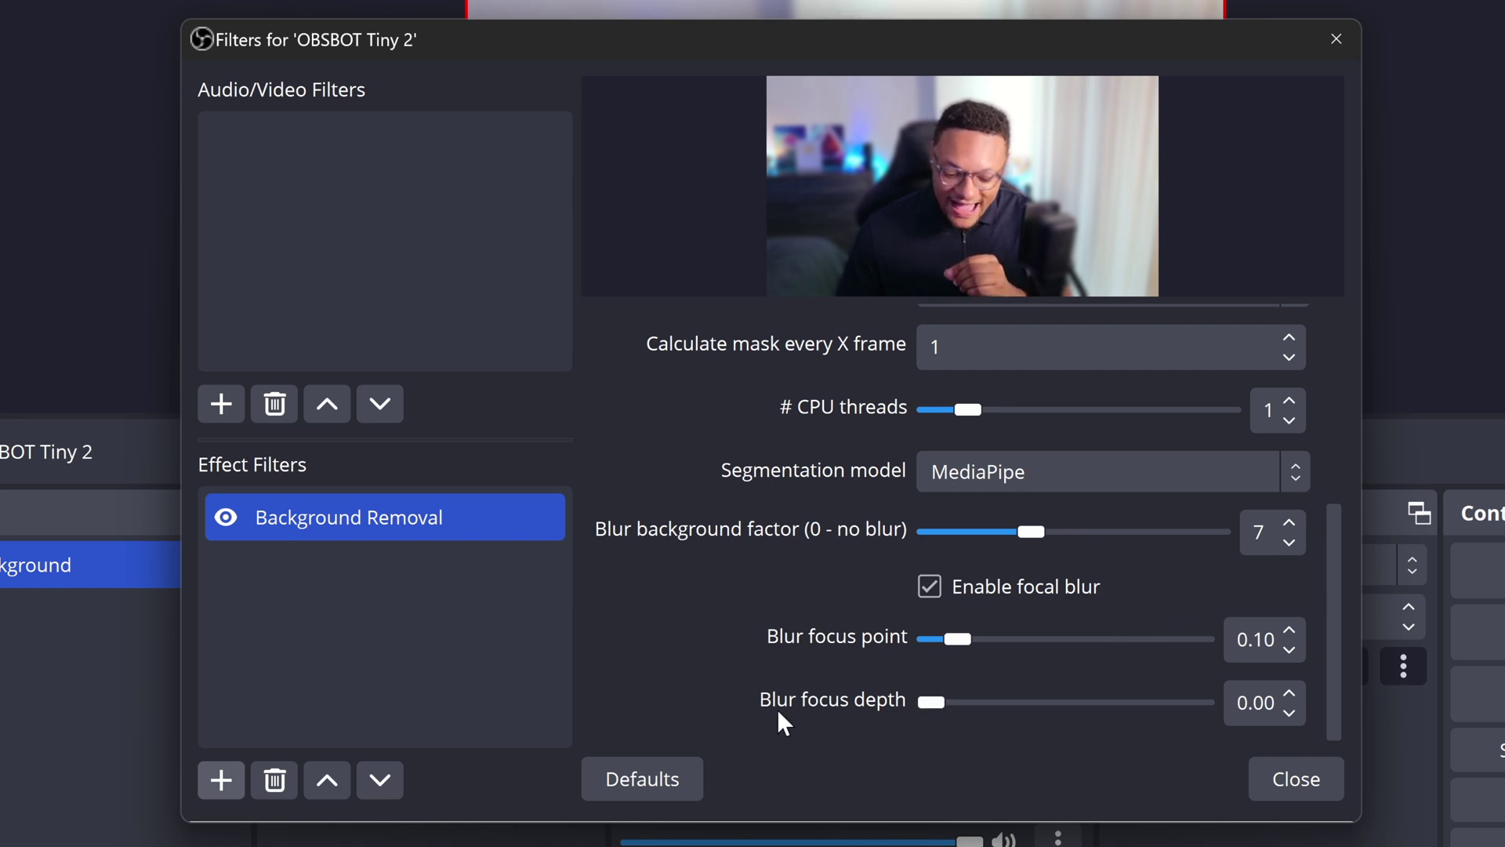
left_click_drag(931, 702, 1065, 703)
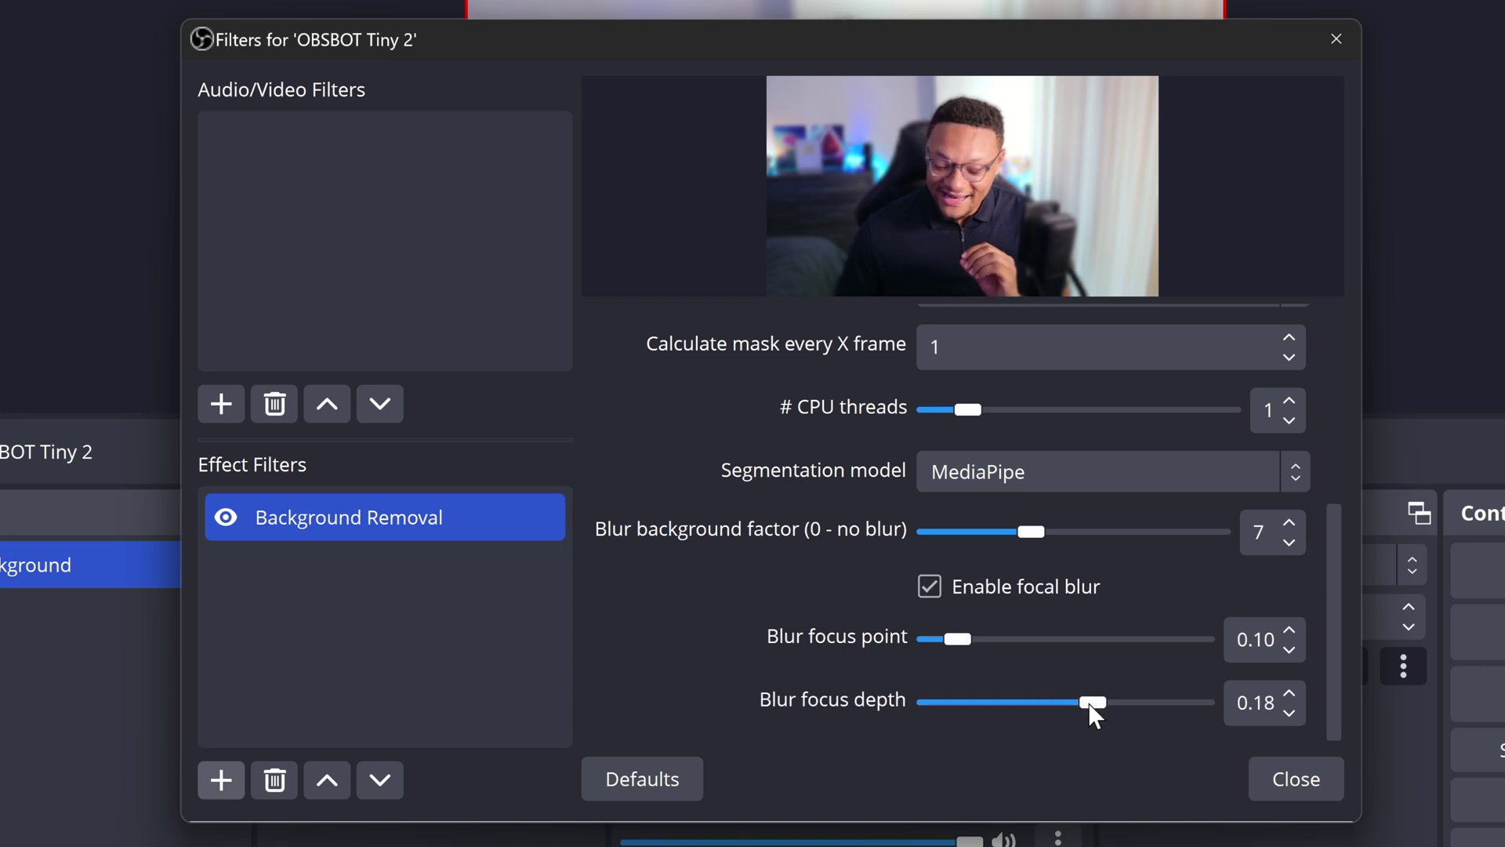
left_click_drag(1119, 707, 1033, 704)
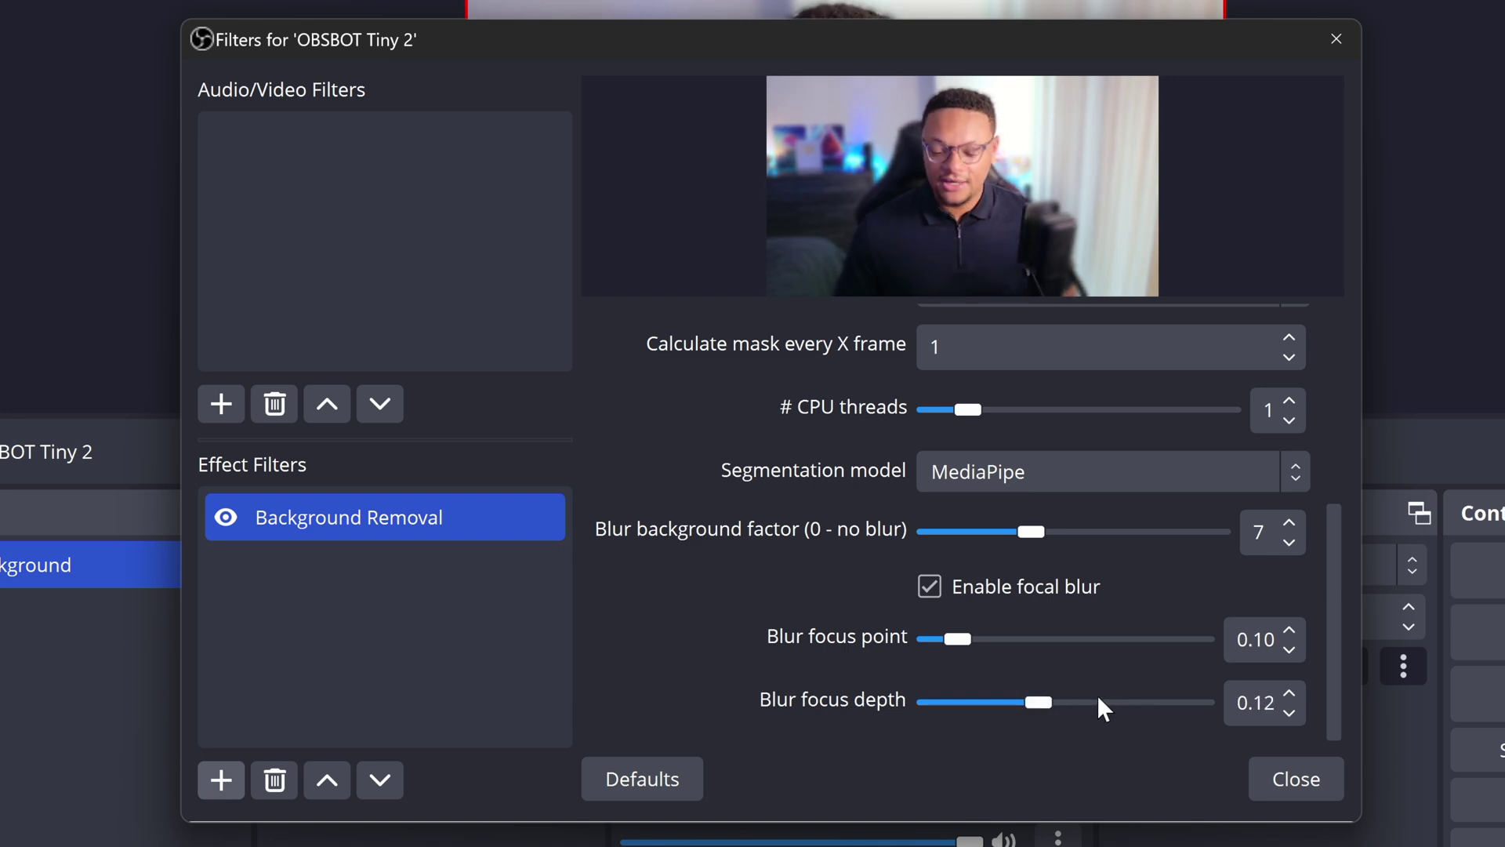
scroll(1215, 549, "up", 3)
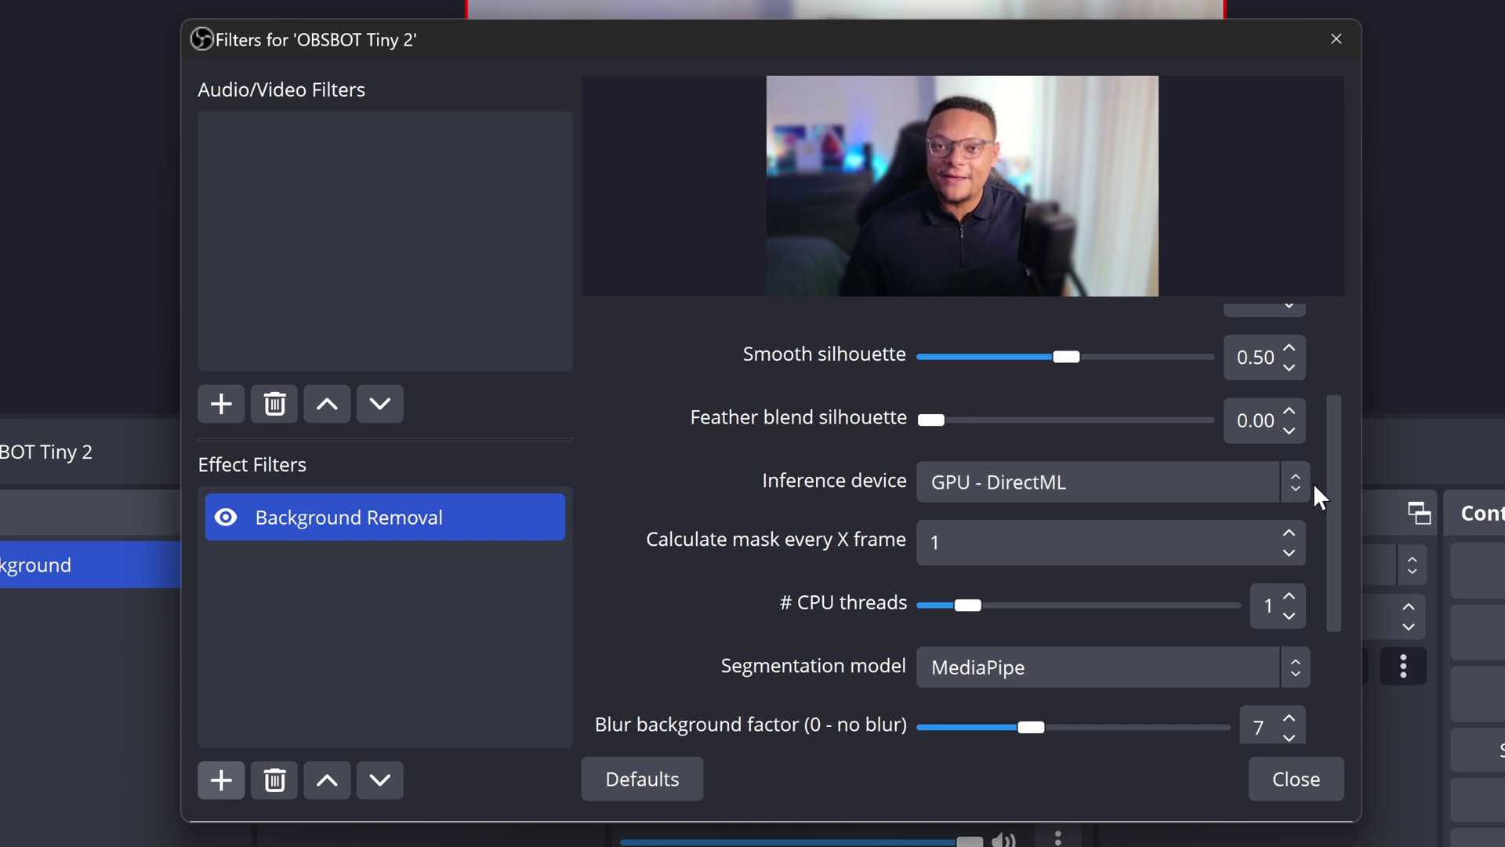
- Set Background Removal's inference device to CPU, close the filters window, and deselect the webcam source
left_click(1296, 477)
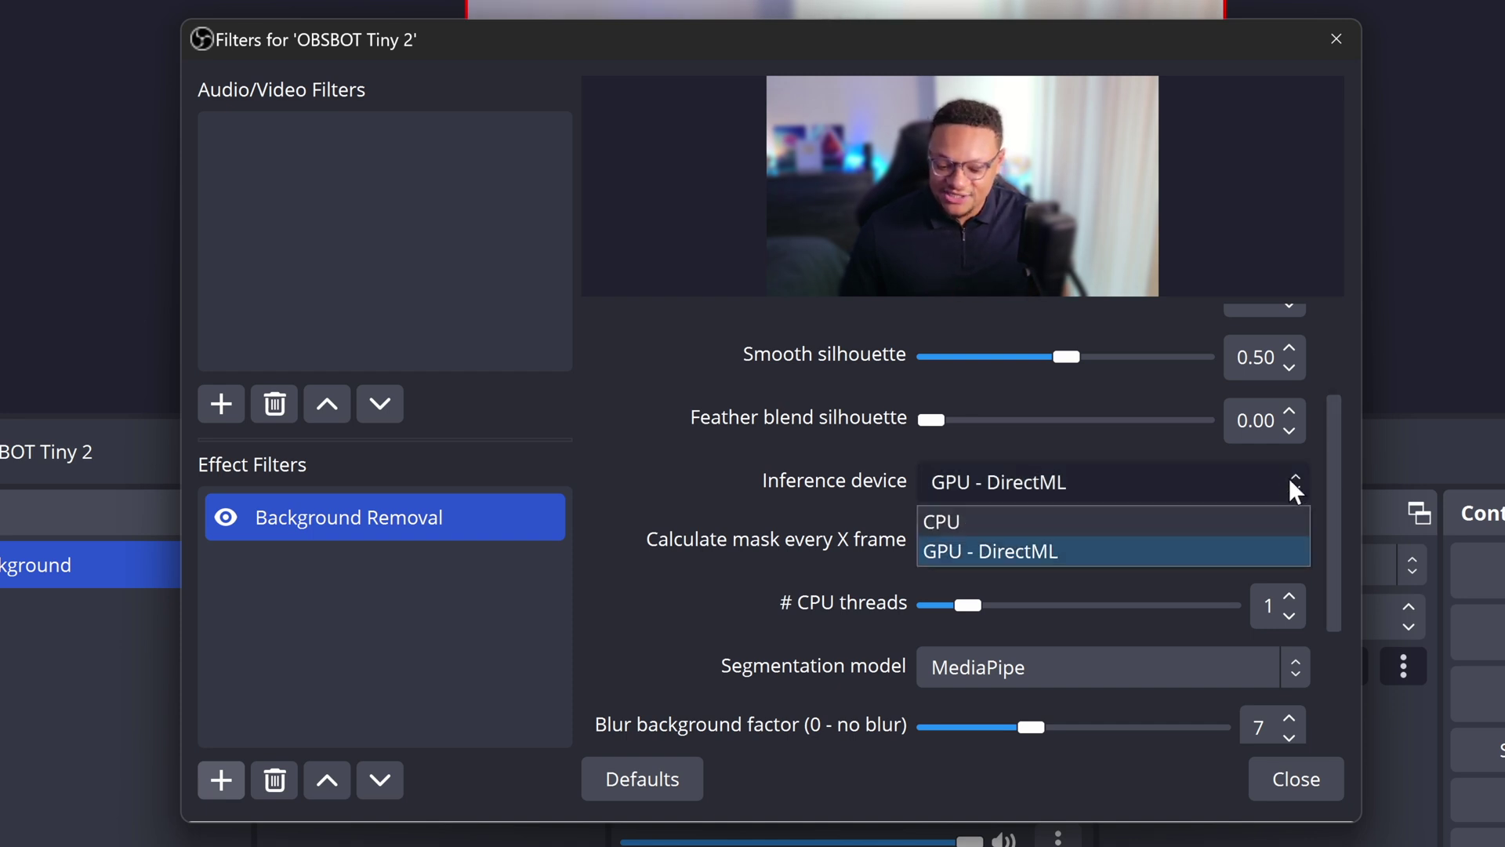
left_click(1246, 519)
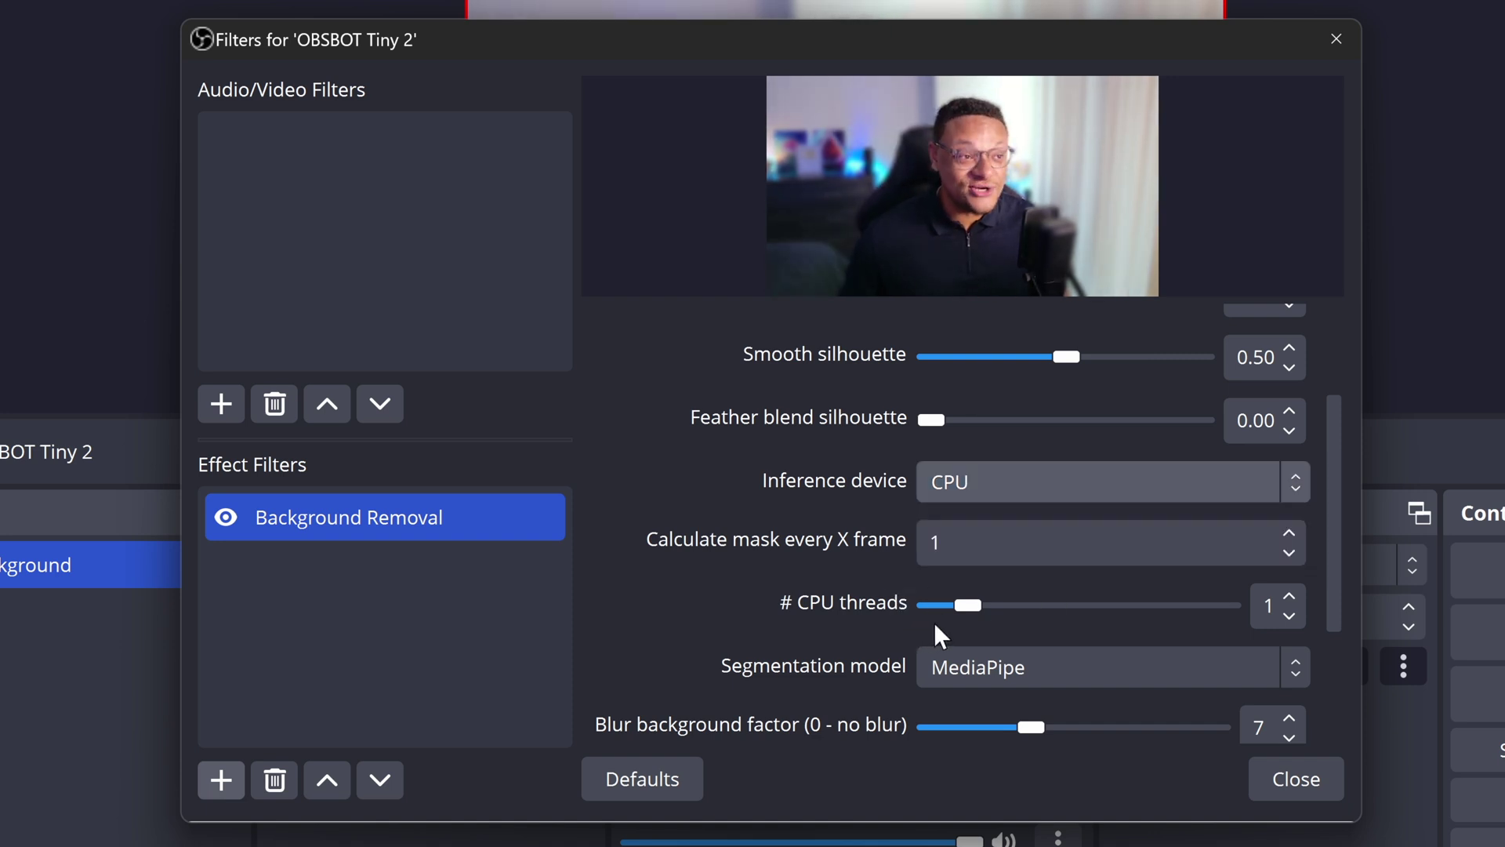
scroll(985, 575, "down", 2)
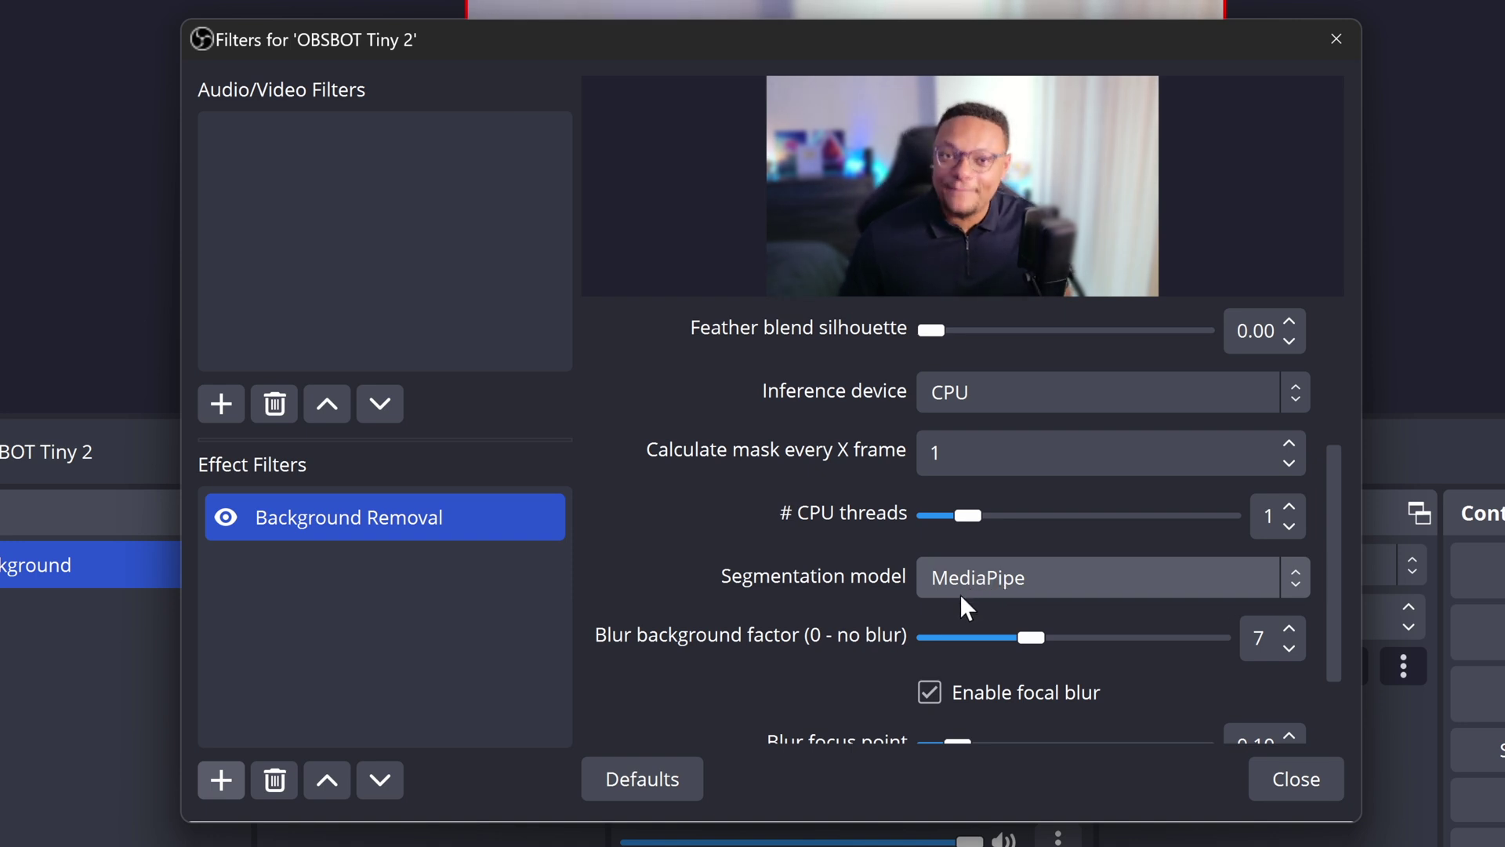
scroll(962, 589, "down", 3)
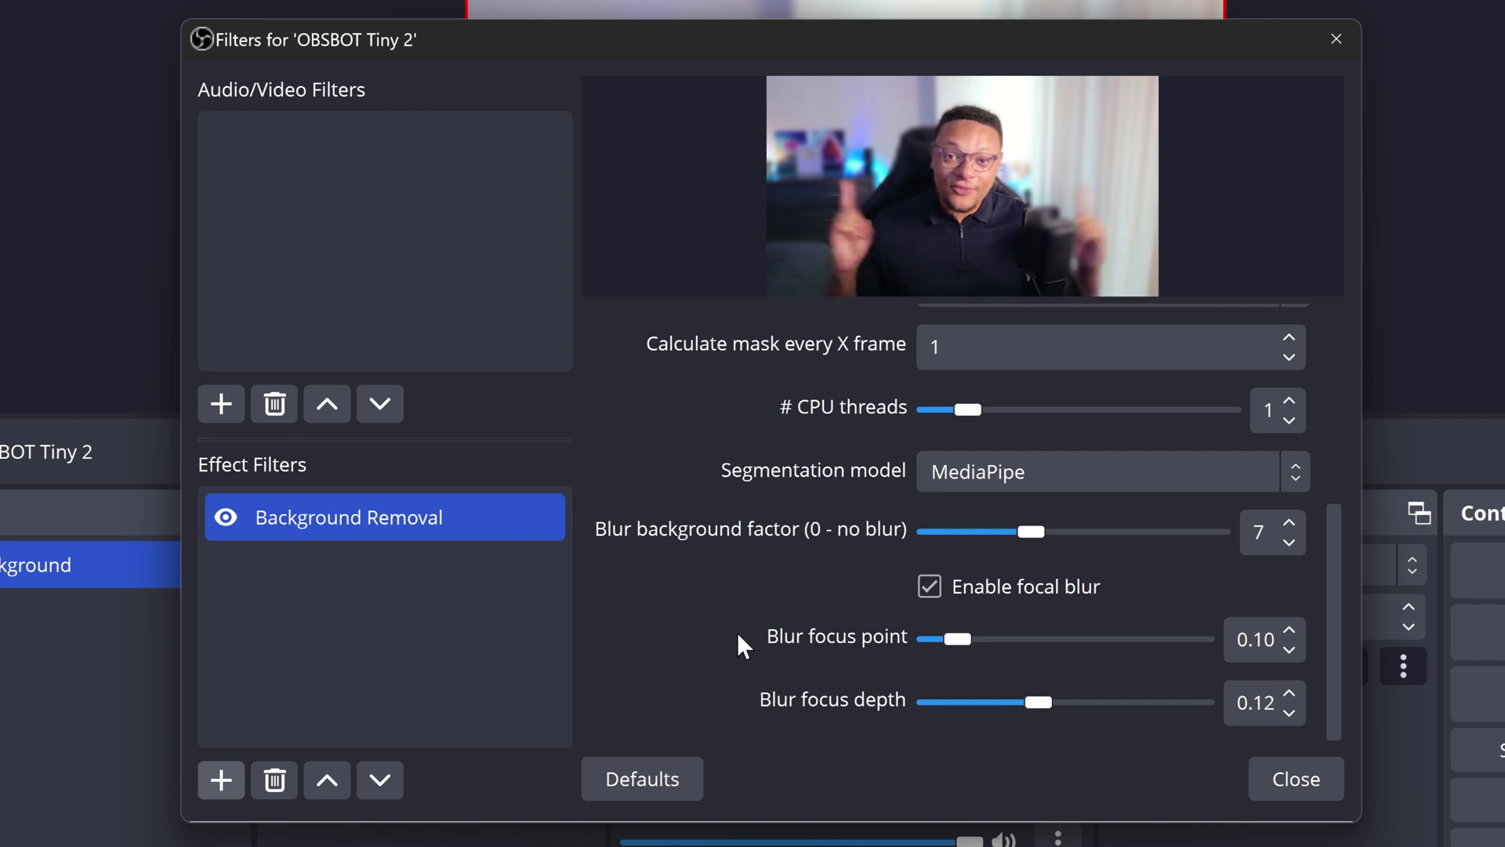
left_click(1296, 778)
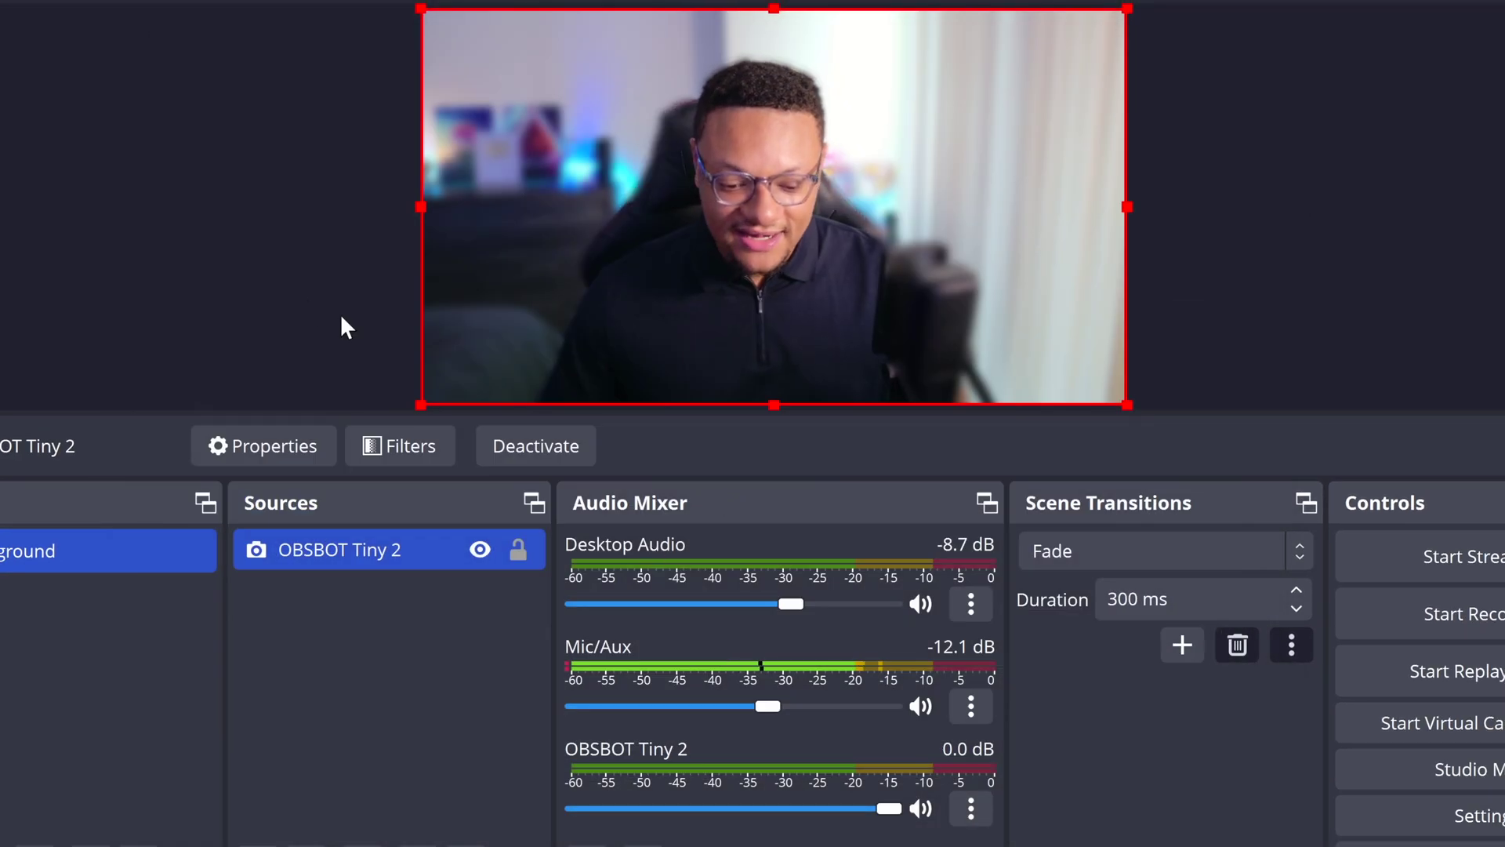
left_click(340, 313)
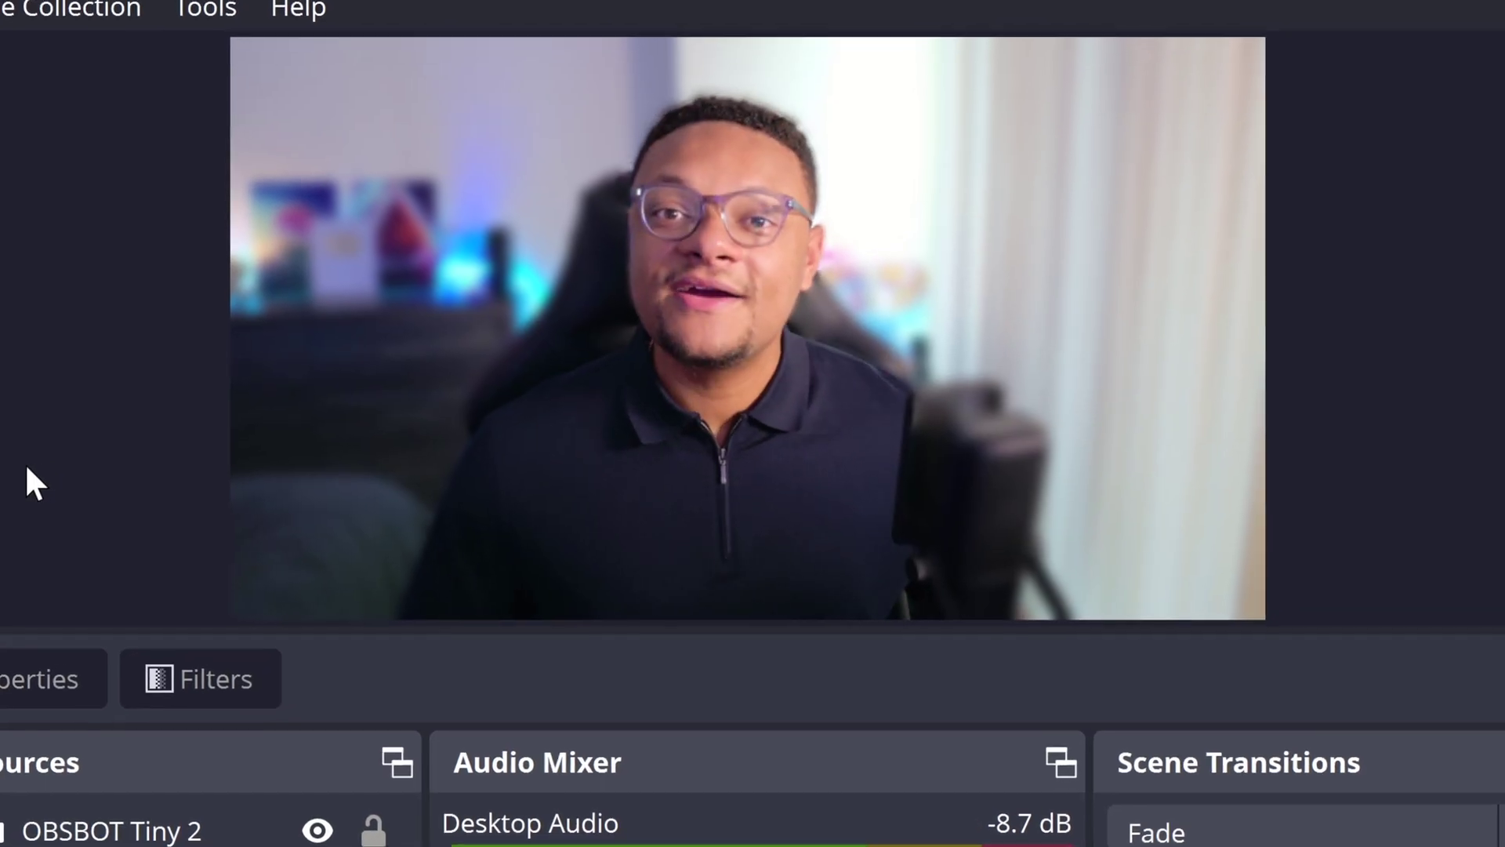